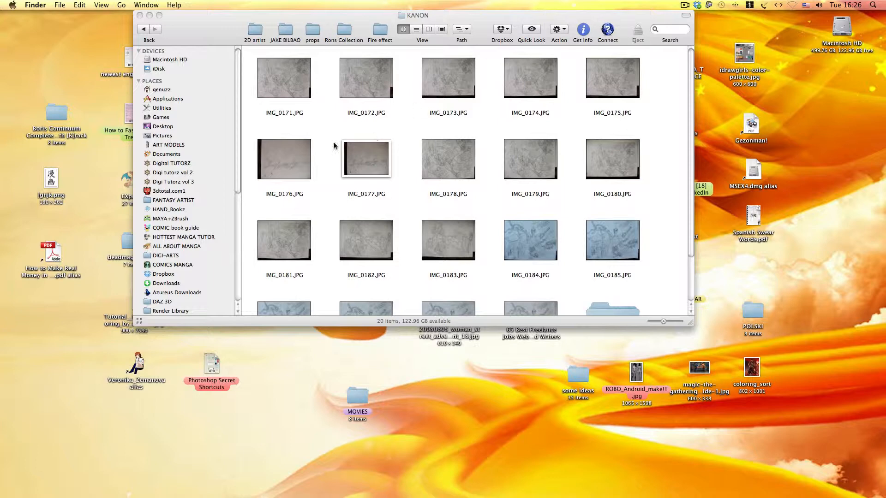
Look through the sketch photo thumbnails in the KANON folder, from IMG_0171.JPG through the last row and back.
click(285, 89)
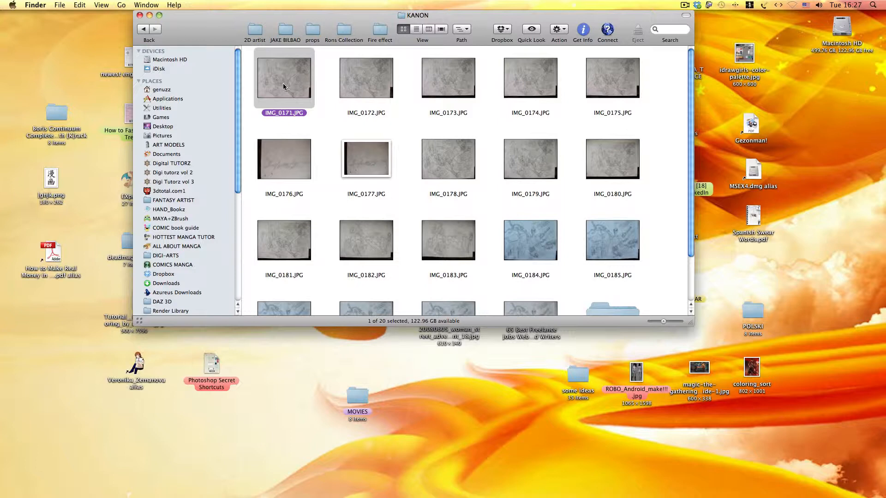
key(Right)
key(Right)
key(Right)
key(Right)
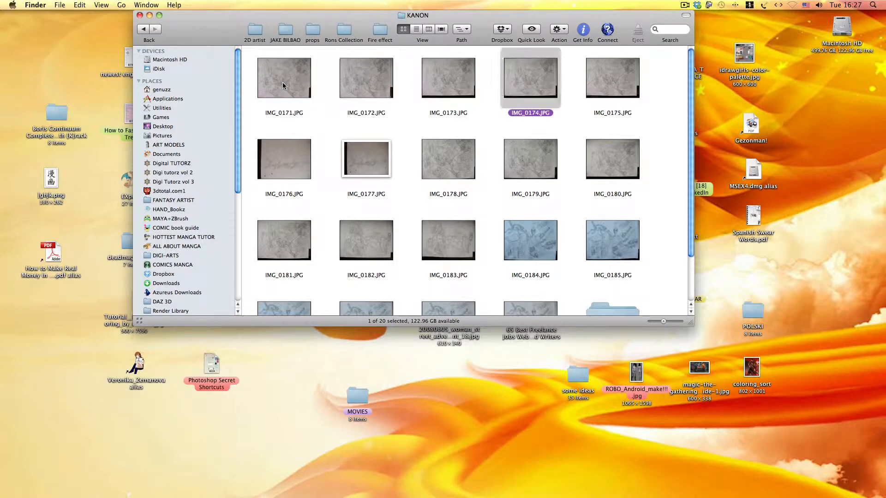
key(Down)
key(Down)
key(Down)
key(Left)
key(Left)
key(Left)
key(Left)
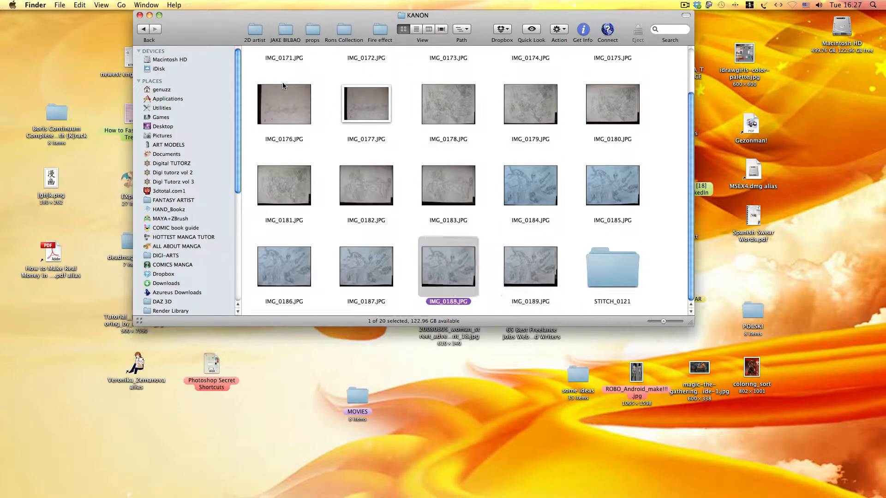
key(Up)
key(Up)
key(Up)
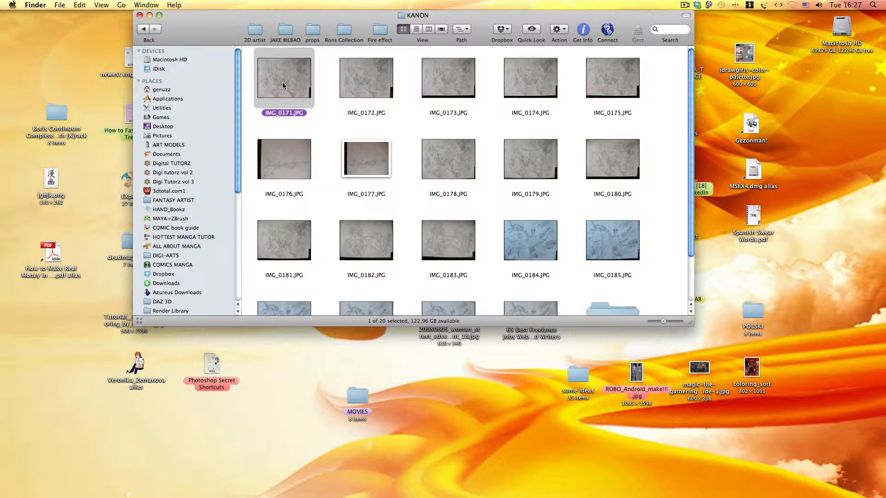
Preview IMG_0171.JPG at large size and go through the following sketch photos up to IMG_0182.JPG.
key(space)
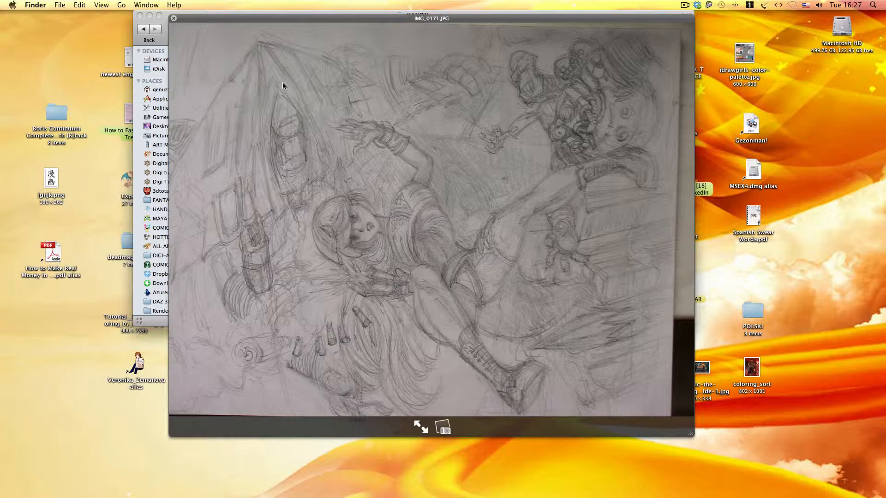
key(Right)
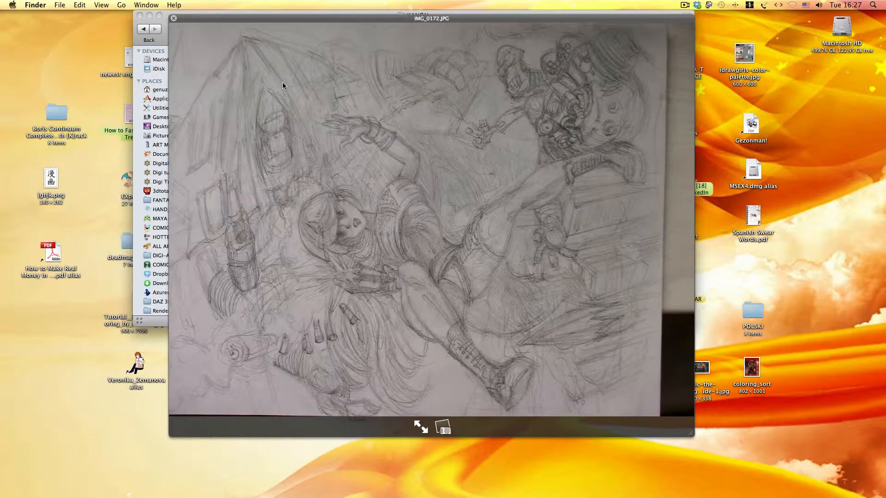
key(Right)
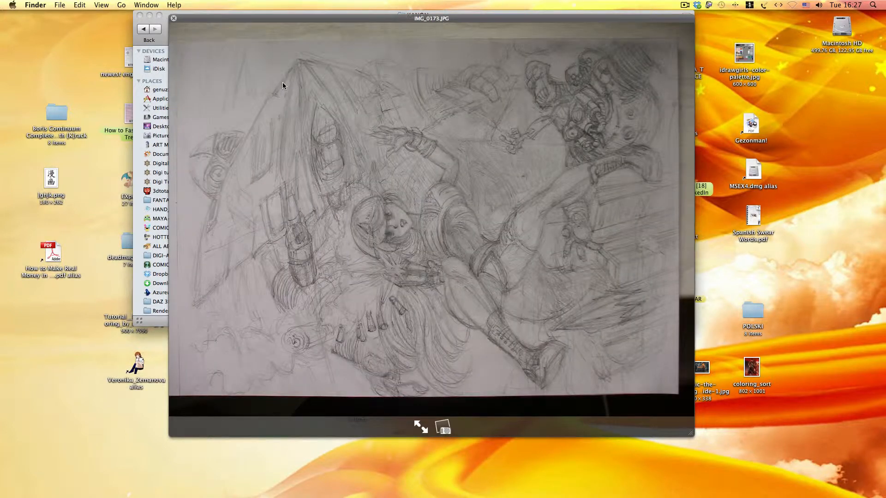
key(Right)
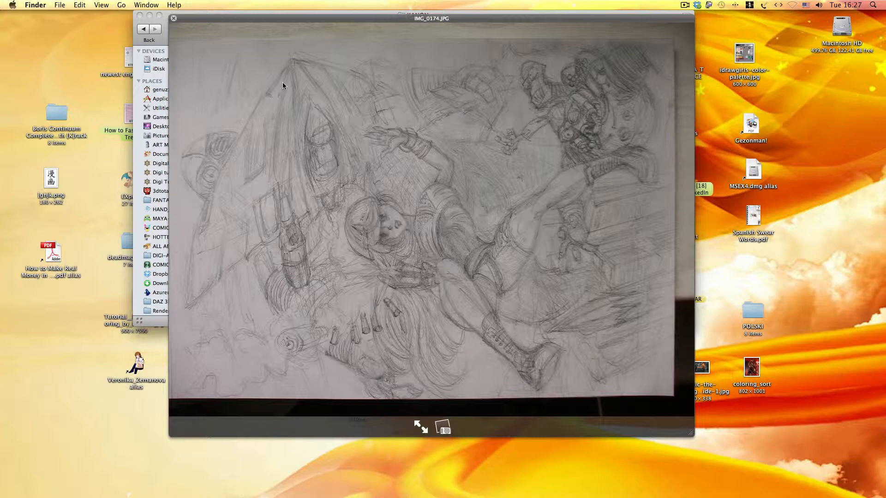
key(Right)
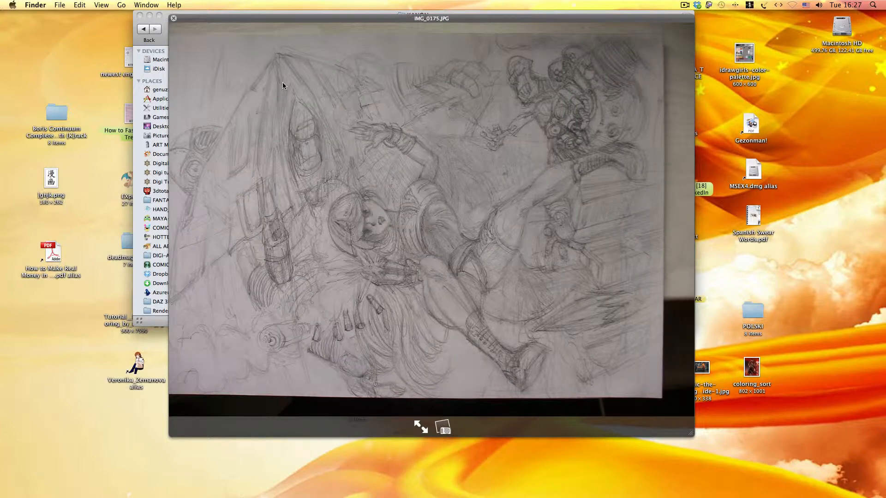
key(Right)
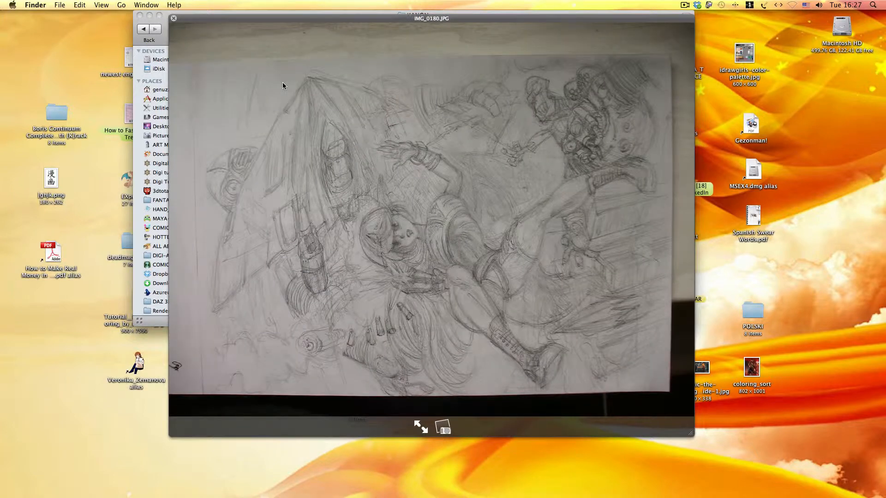
key(Left)
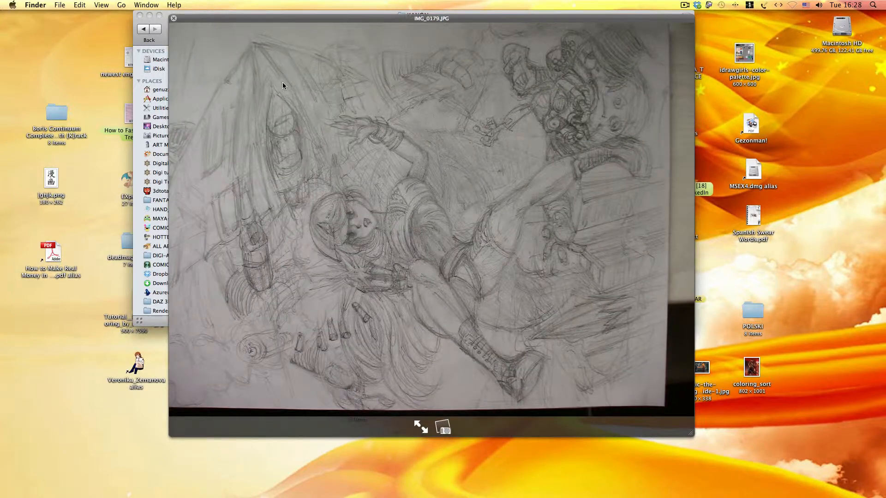
key(Left)
key(Left)
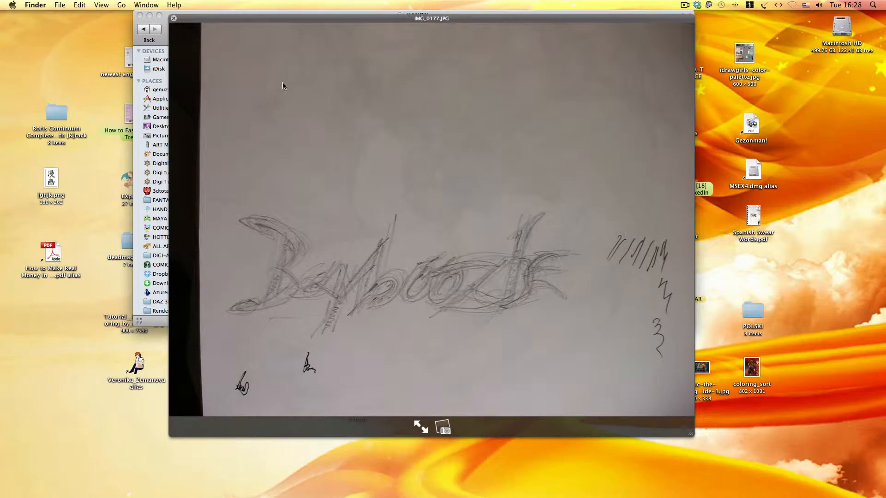
key(Right)
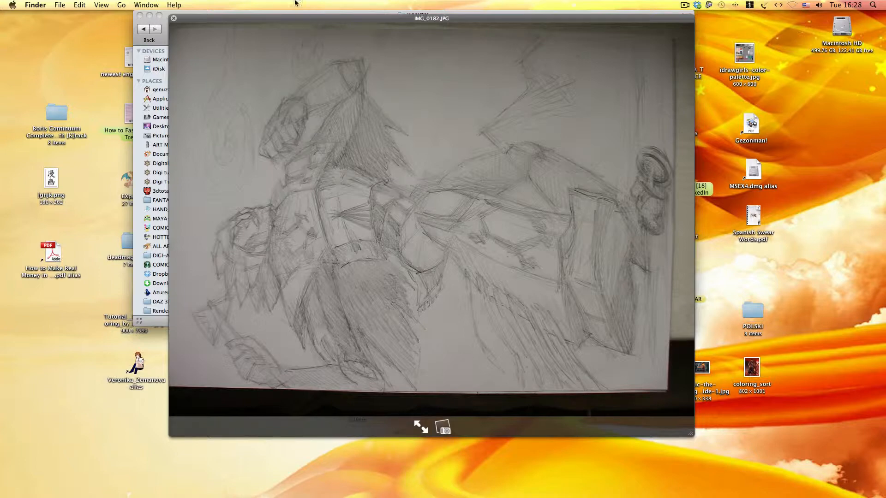
Arrange the preview and the KANON folder window so both can be seen, and preview the robot sketch IMG_0184.JPG.
drag(554, 19, 635, 20)
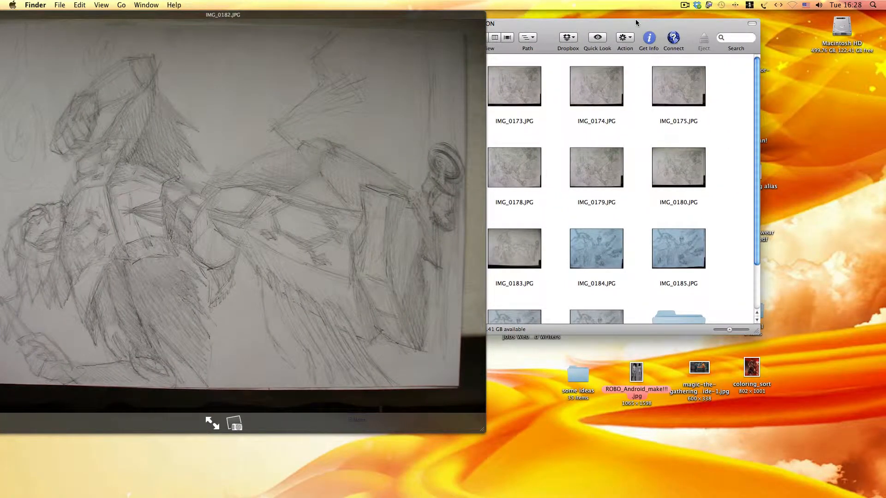
key(Right)
key(Right)
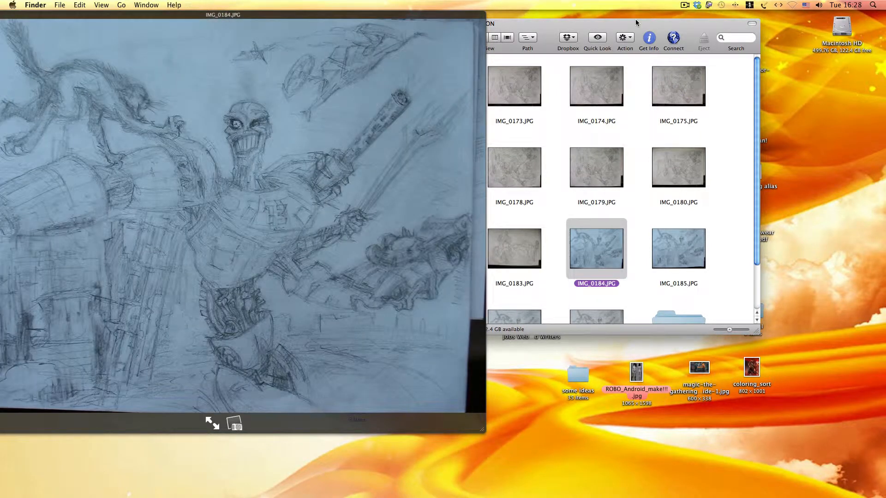
drag(448, 16, 531, 19)
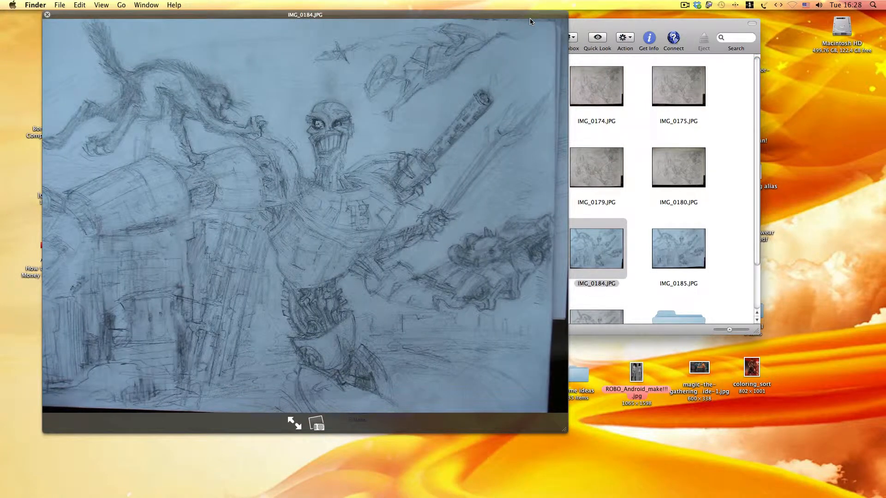
Compare the robot sketch photos between IMG_0184.JPG and IMG_0189.JPG, and review the neighbouring sketches IMG_0183.JPG, IMG_0181.JPG and IMG_0177.JPG.
key(Right)
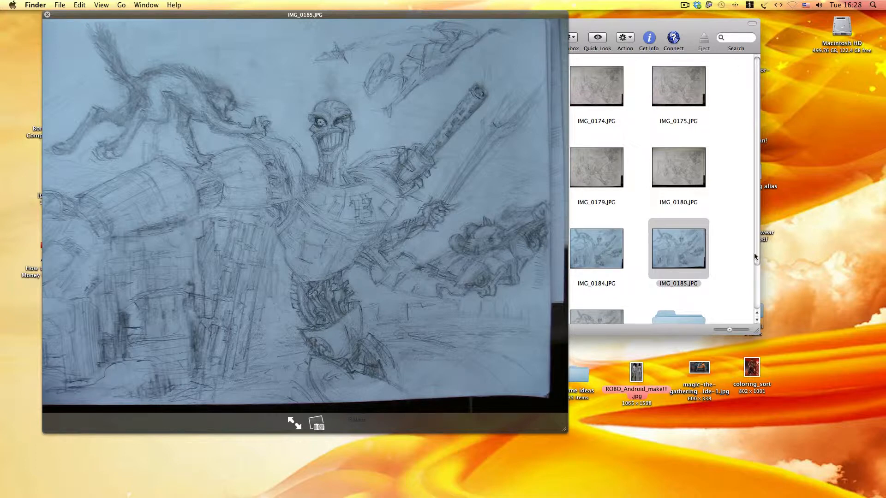
key(Down)
key(Left)
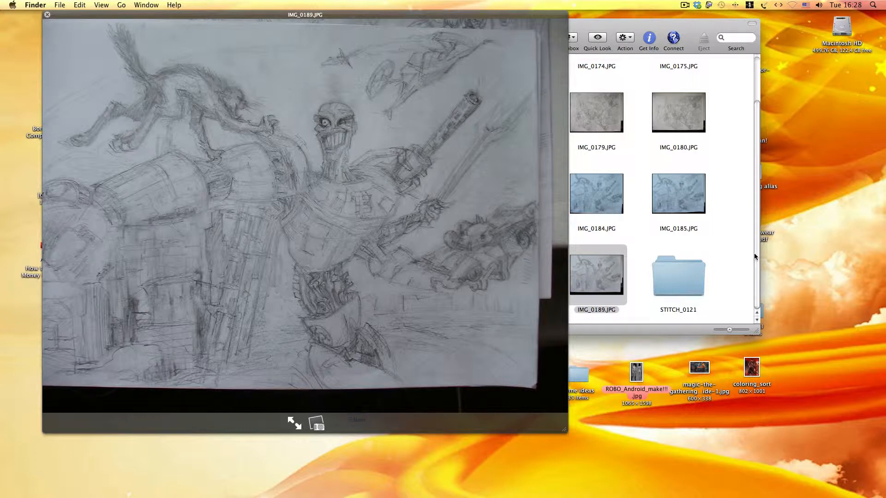
key(Left)
key(Left)
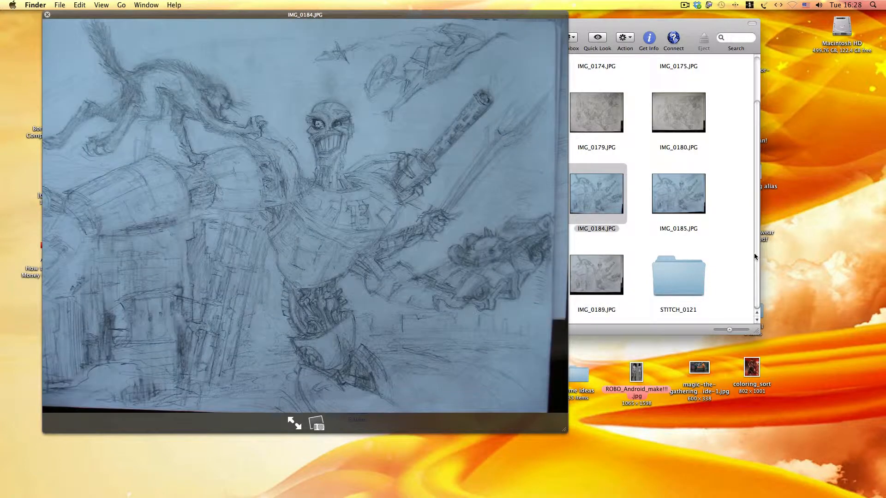
key(Right)
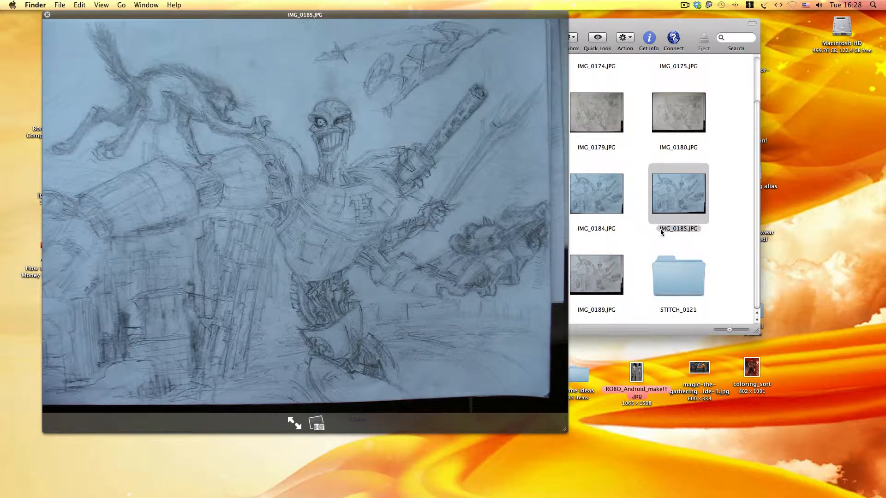
key(Left)
key(Left)
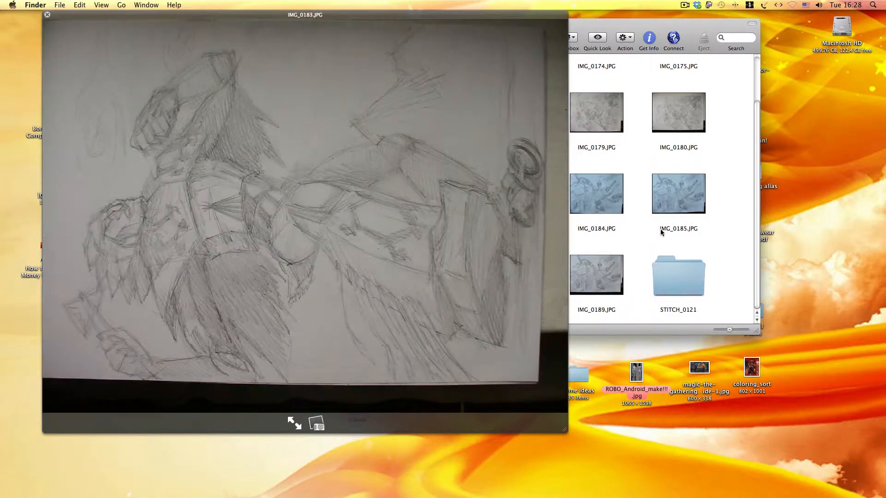
key(Down)
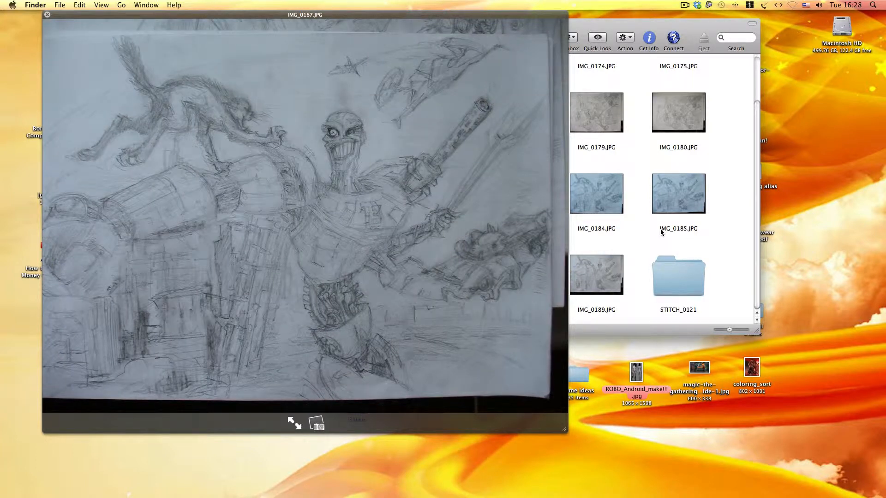
key(Left)
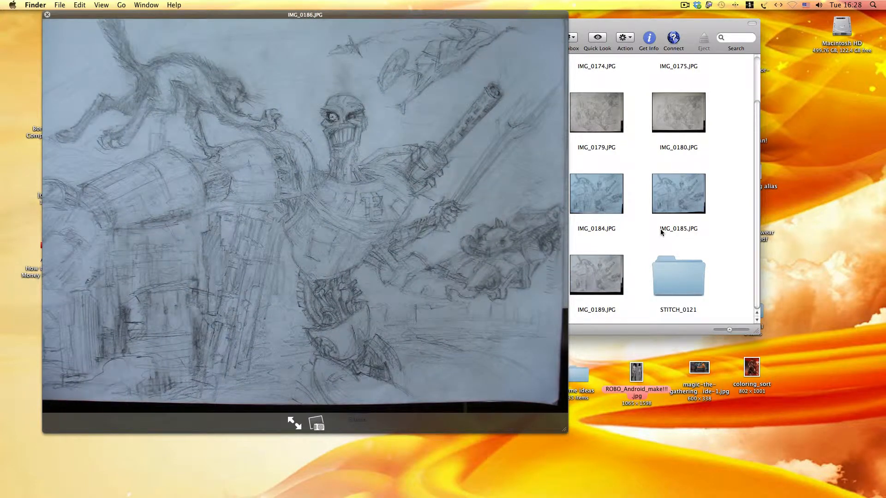
key(Up)
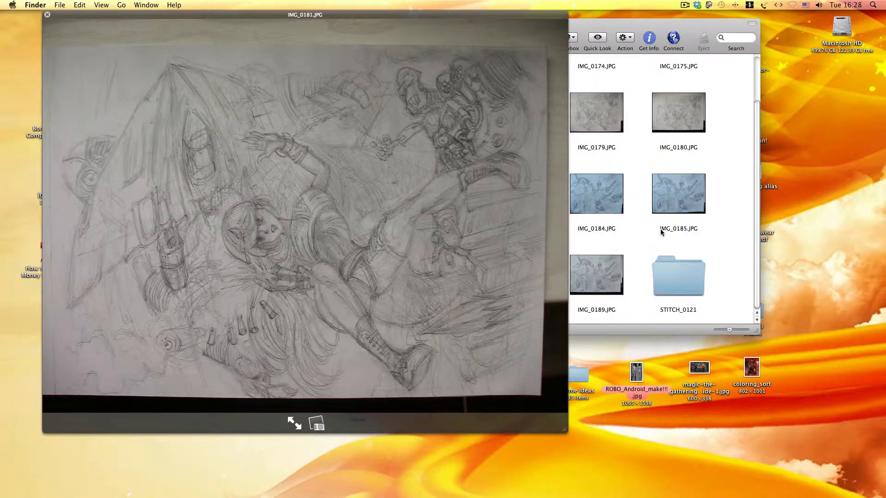
key(Up)
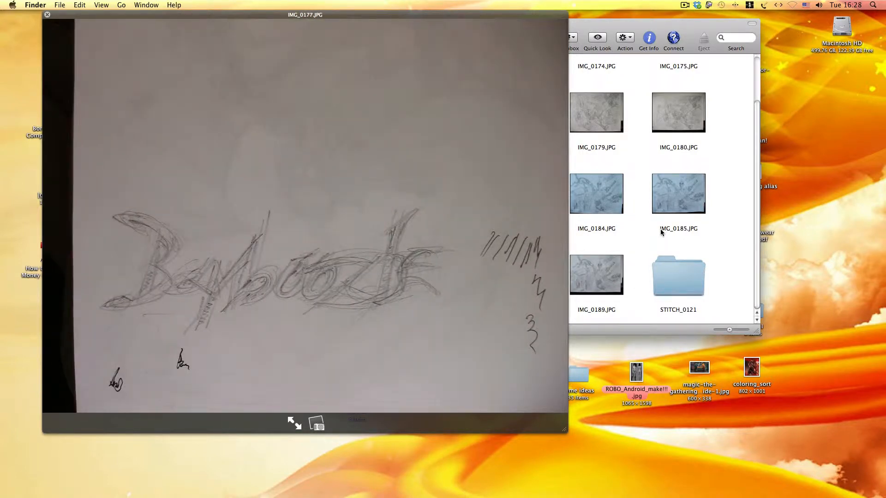
Compare the falling girl sketch photos IMG_0172.JPG to IMG_0175.JPG at large size and close the preview.
scroll(688, 186, up, 2)
click(605, 95)
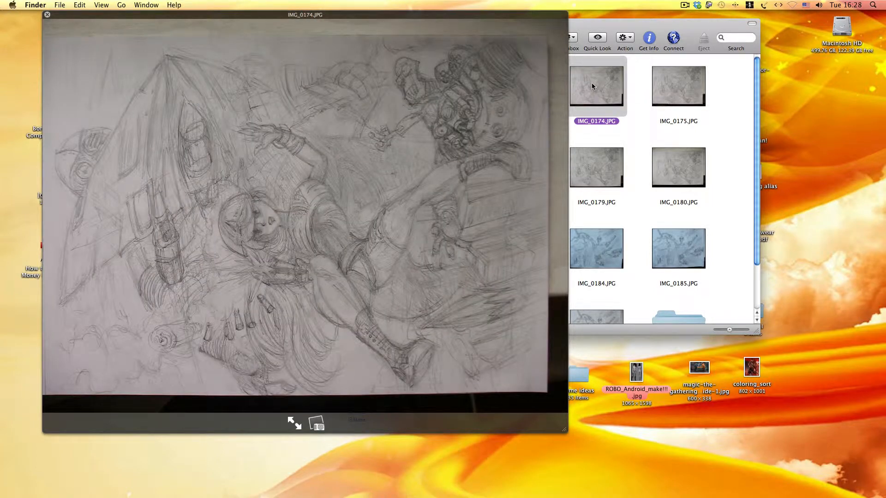
key(Right)
key(Left)
key(Left)
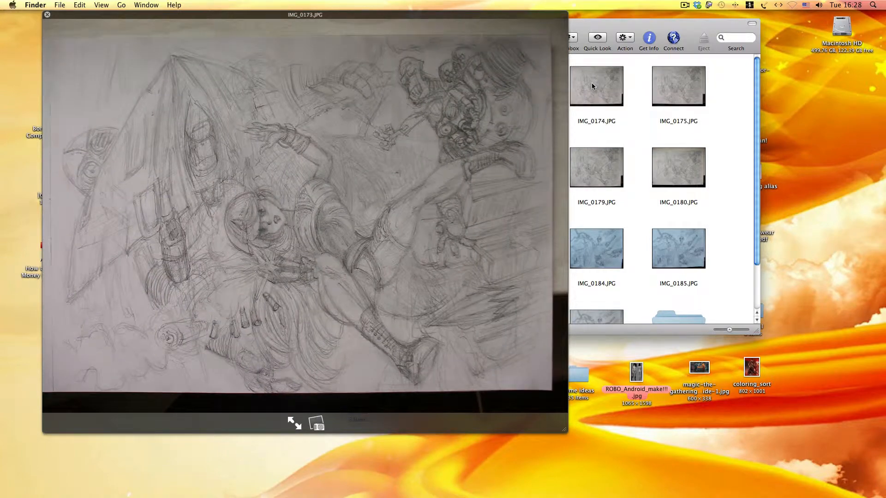
key(Left)
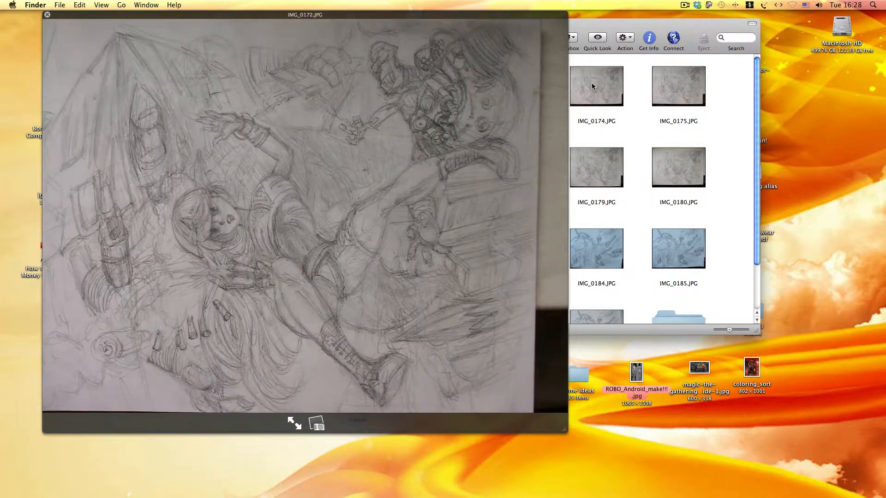
key(Right)
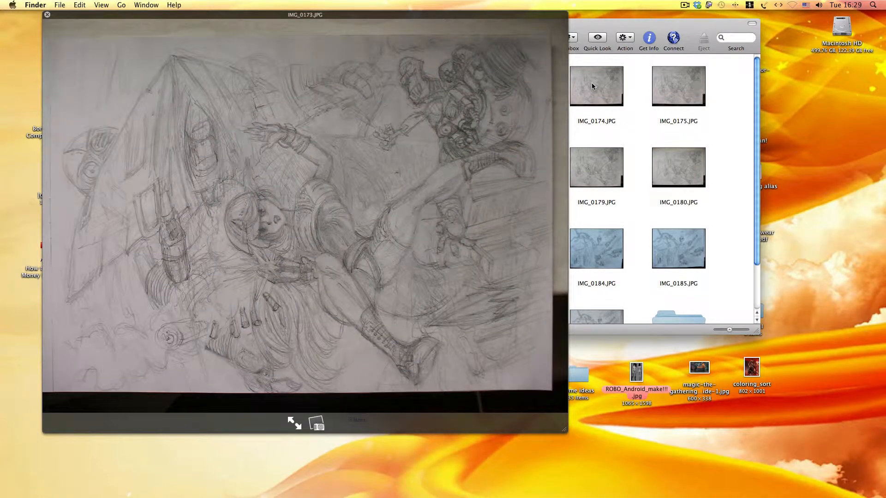
key(space)
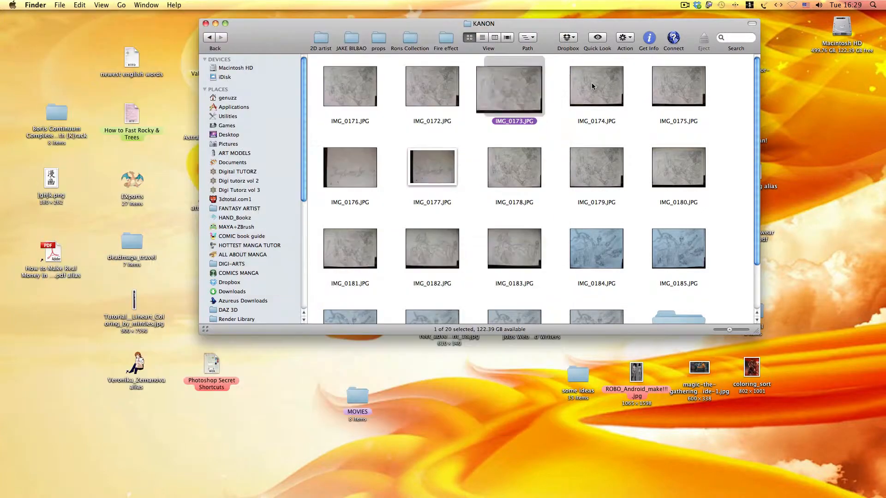
Preview IMG_0174.JPG again and compare it with IMG_0180.JPG and IMG_0175.JPG for the best shot.
key(Right)
key(space)
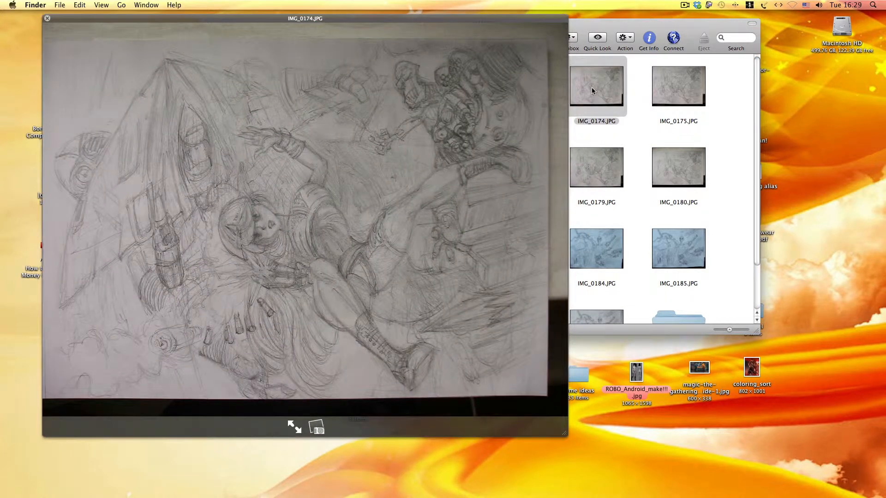
key(Down)
key(Right)
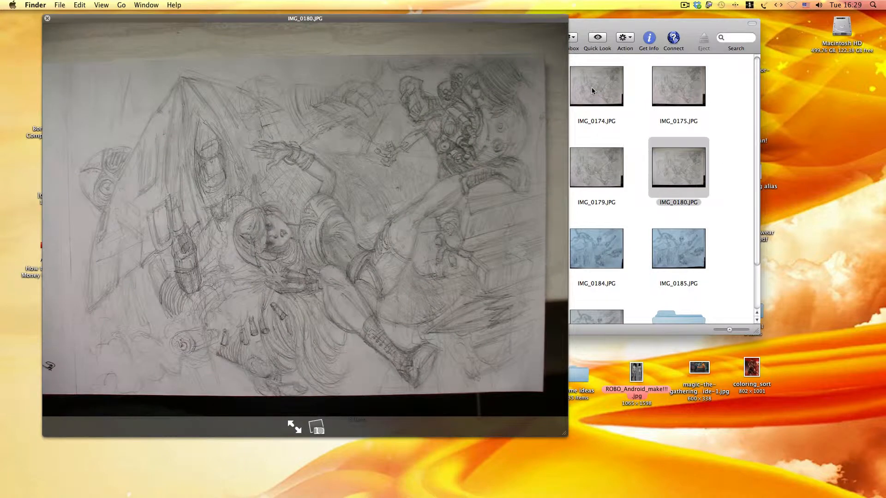
key(Left)
key(Up)
key(Right)
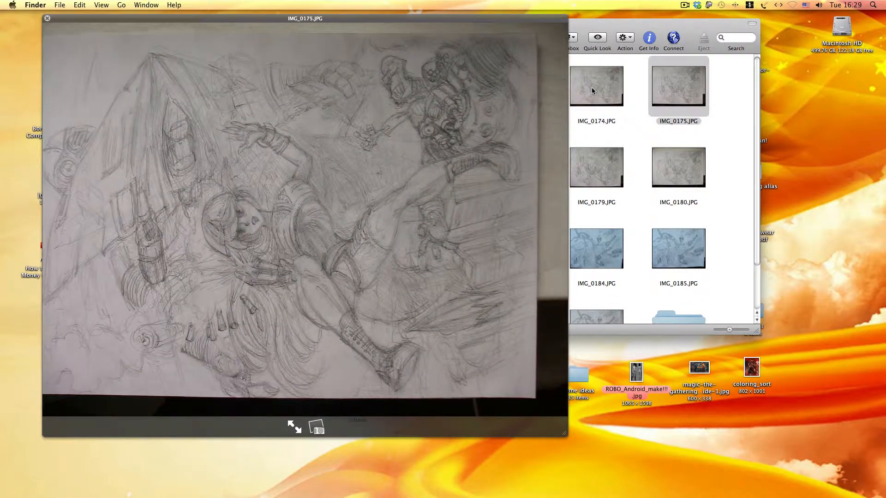
key(Left)
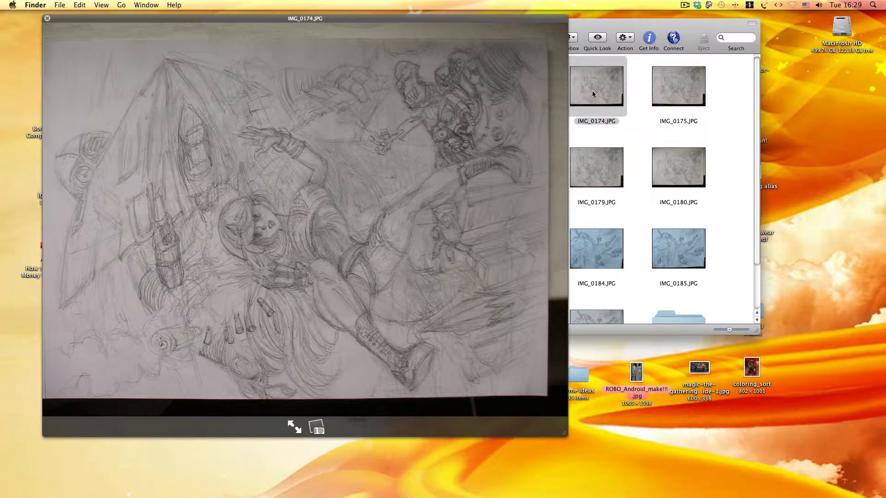
Close the preview and mark IMG_0174.JPG with the green label as the chosen falling girl shot.
key(space)
right_click(595, 92)
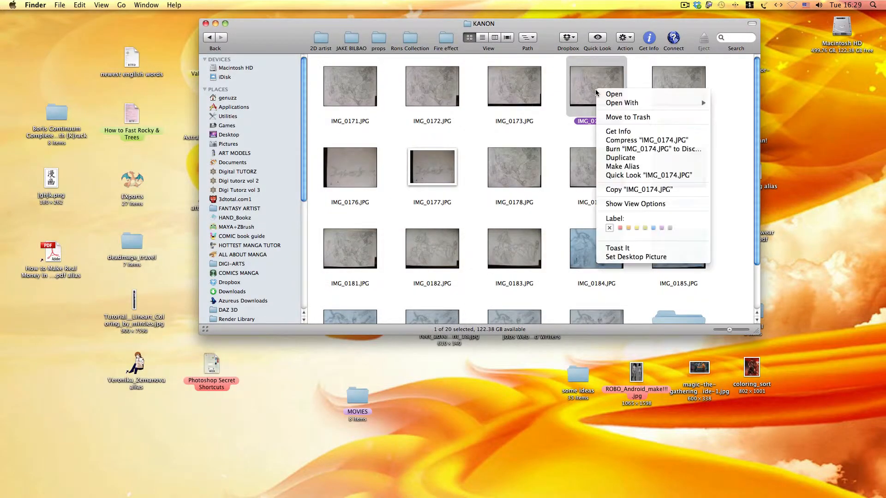
click(645, 230)
click(642, 125)
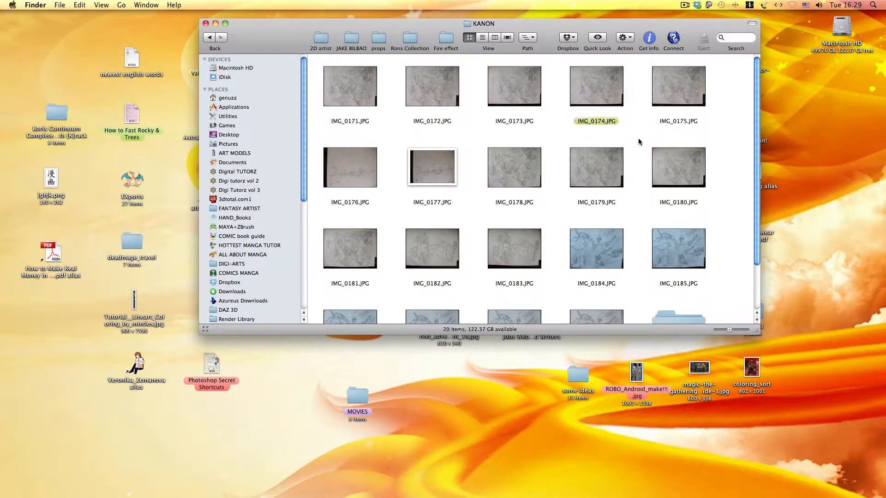
Preview the robot sketch IMG_0184.JPG and compare it with the other robot photos, including IMG_0189.JPG and IMG_0186.JPG.
click(608, 251)
key(space)
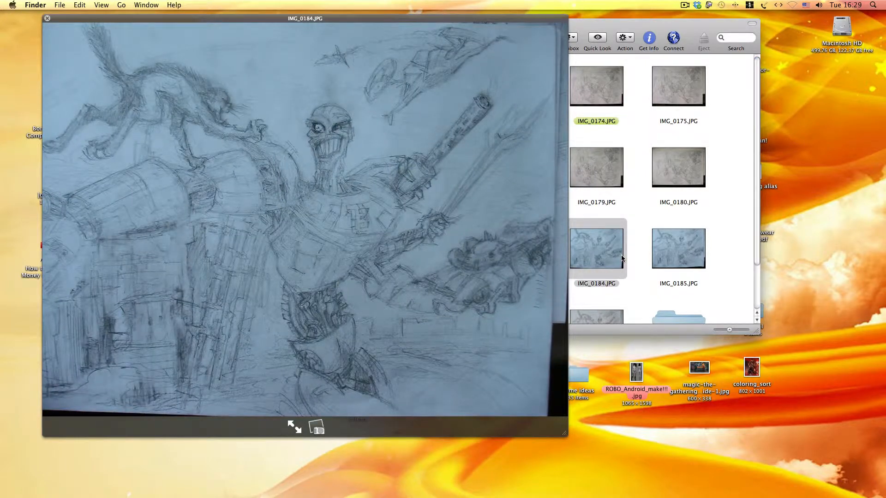
key(Right)
key(Down)
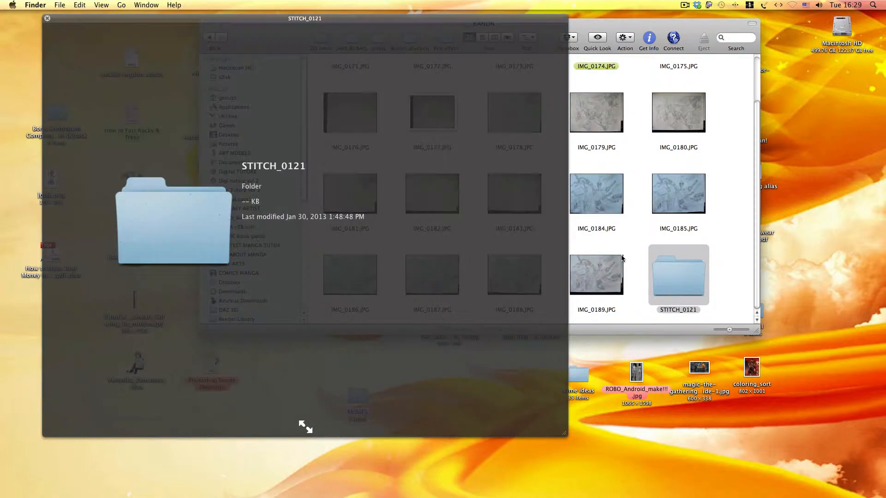
key(Left)
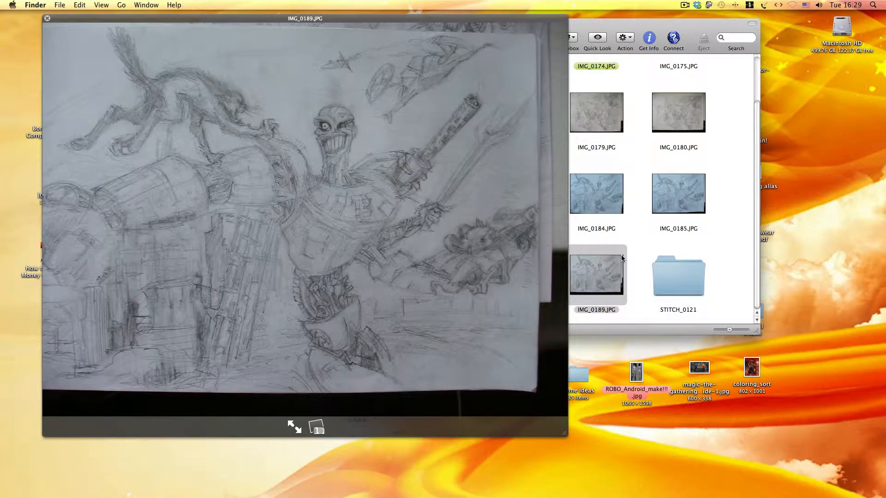
key(Left)
key(Left)
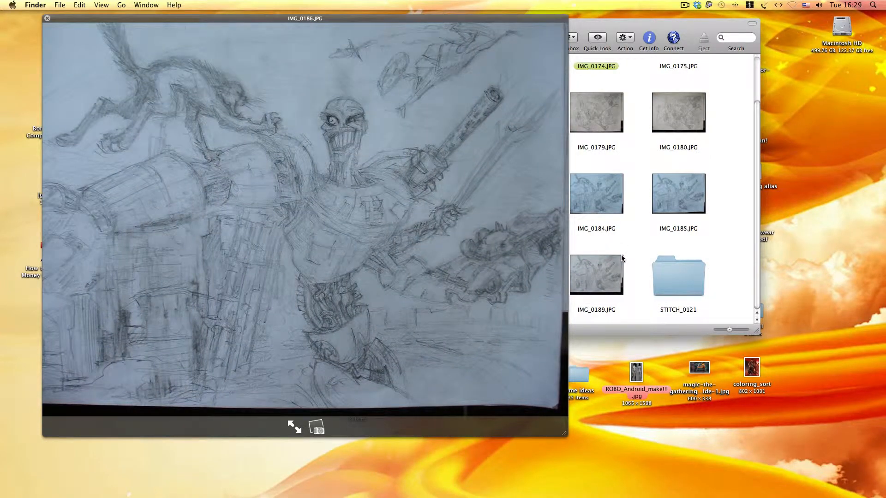
key(space)
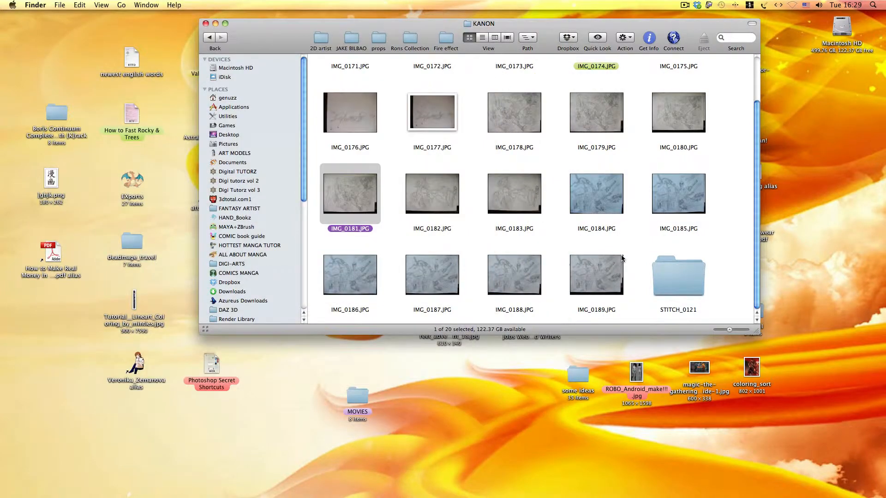
Compare the robot sketch IMG_0187.JPG with IMG_0185.JPG and the neighbouring shots for the best photo, also viewing IMG_0182.JPG.
key(Right)
key(space)
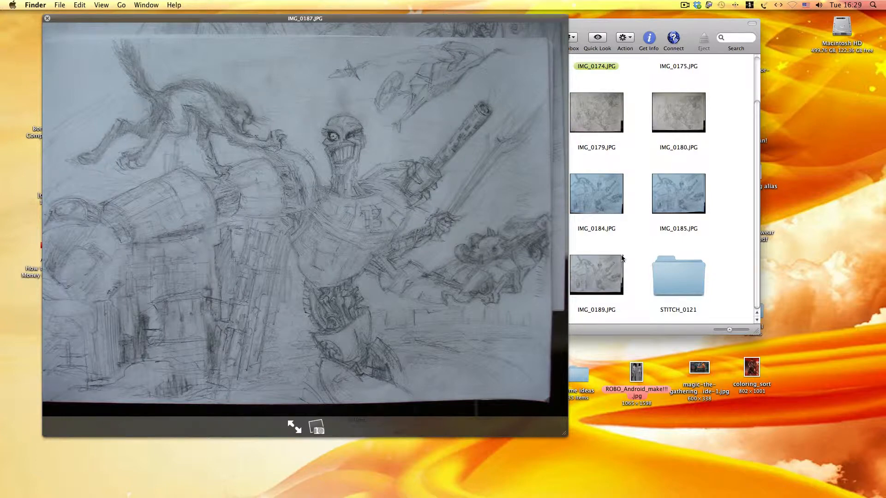
key(Up)
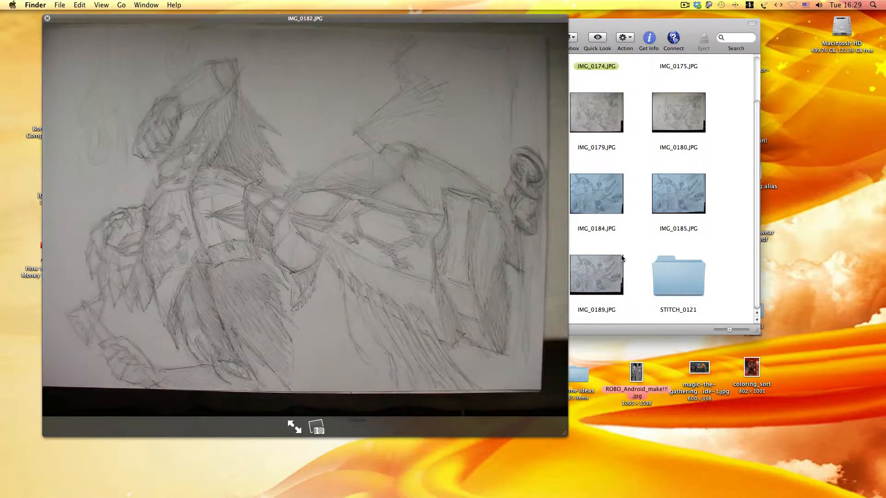
key(Right)
key(Right)
key(Left)
key(Down)
key(Left)
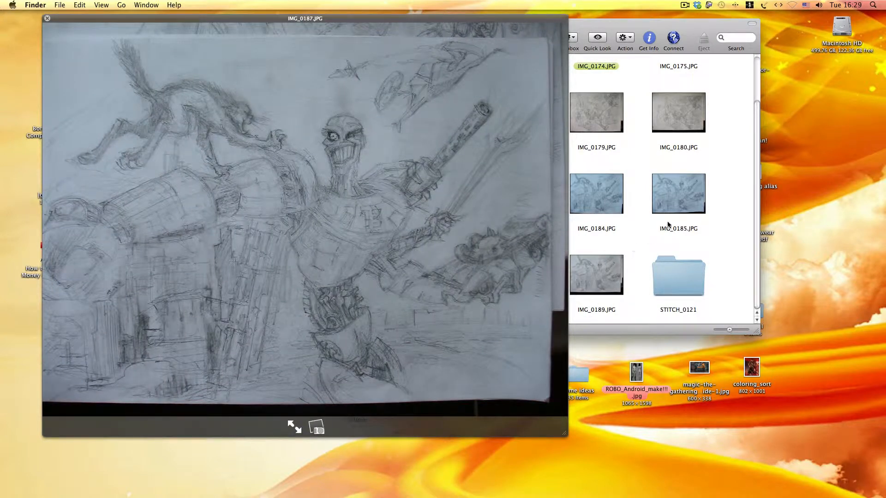
key(Up)
key(Right)
key(Right)
key(Right)
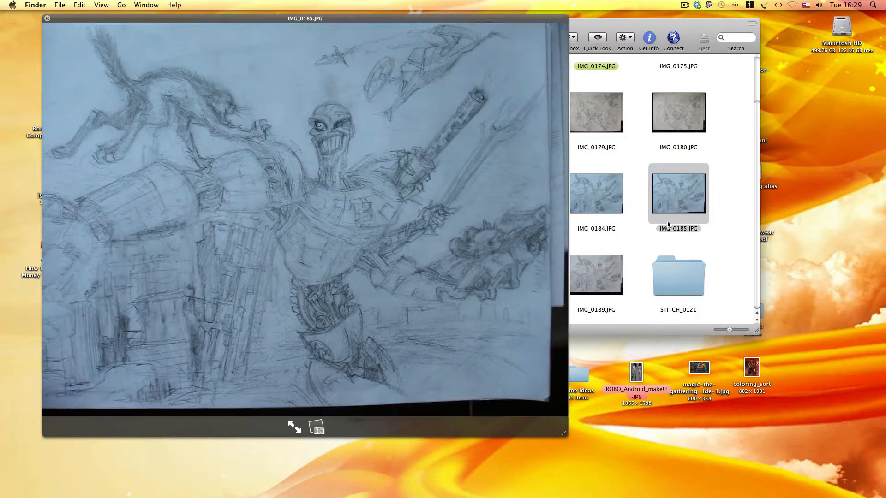
key(Left)
key(Left)
key(Left)
key(Down)
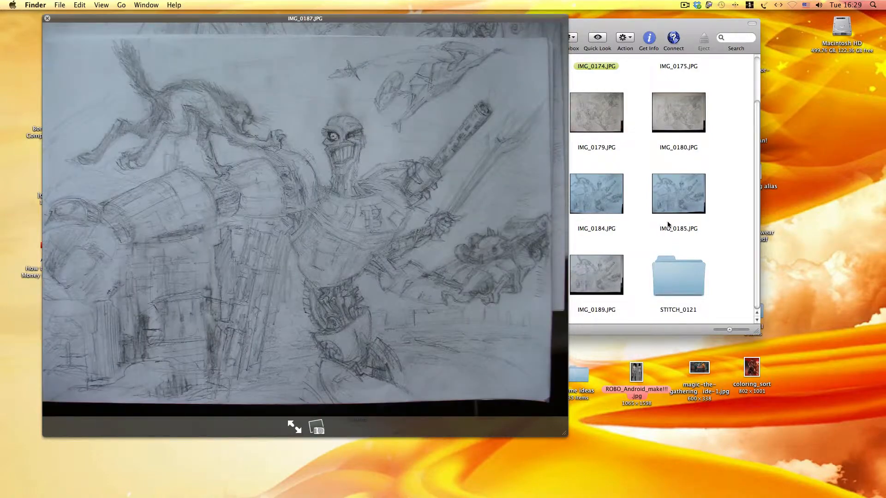
Close the preview and mark the robot sketch IMG_0187.JPG with the green label.
key(space)
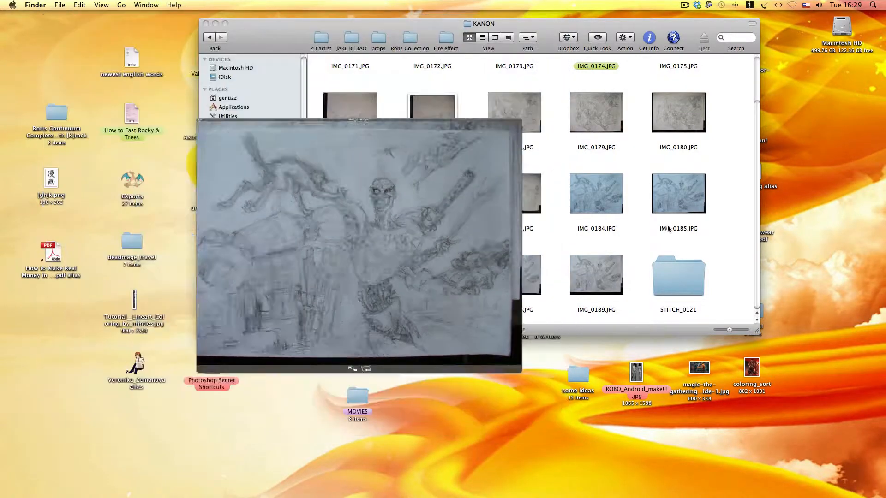
right_click(442, 283)
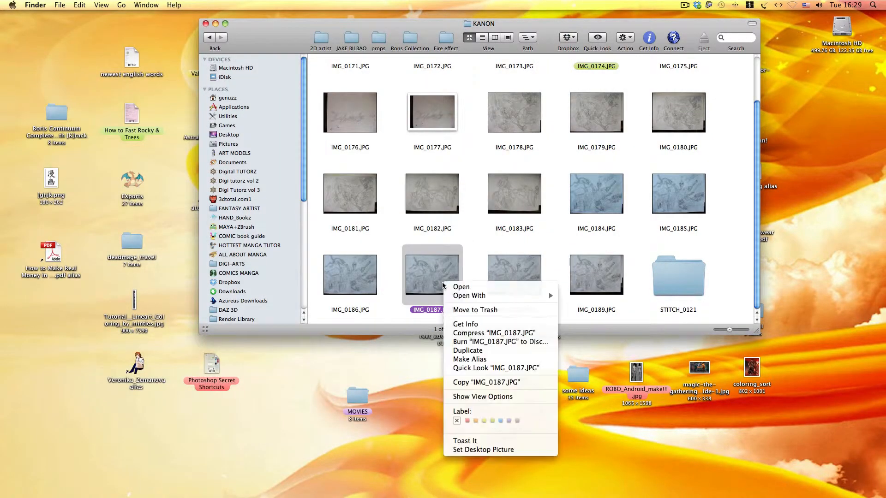
click(497, 420)
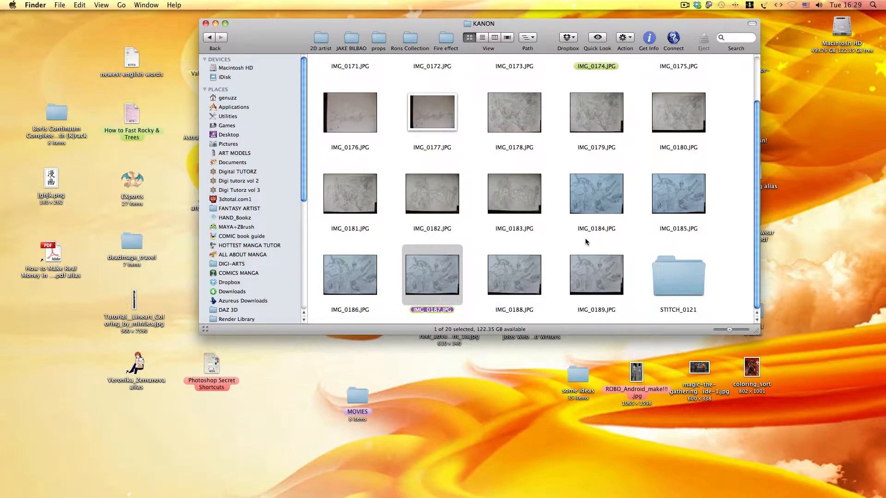
Move the rejected falling girl photos IMG_0171.JPG to IMG_0173.JPG and IMG_0175.JPG to the trash.
scroll(586, 243, up, 2)
drag(311, 85, 522, 115)
right_click(517, 95)
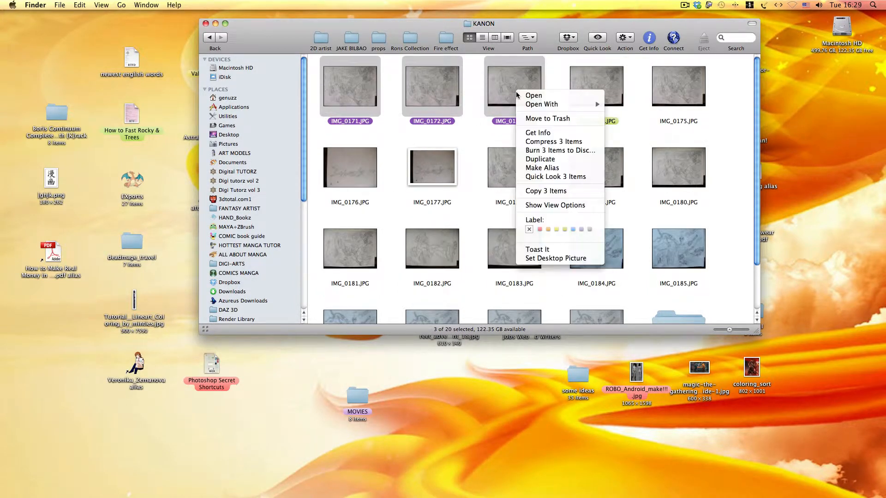
click(540, 118)
drag(391, 81, 455, 111)
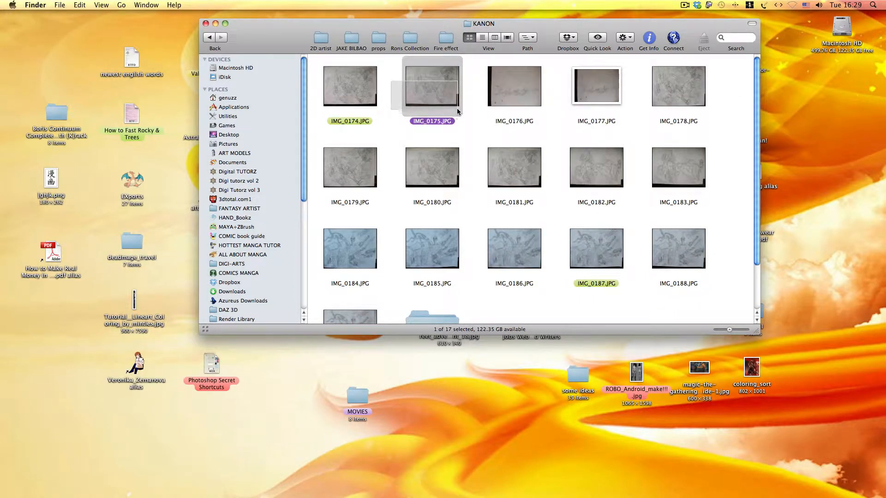
right_click(420, 95)
click(593, 113)
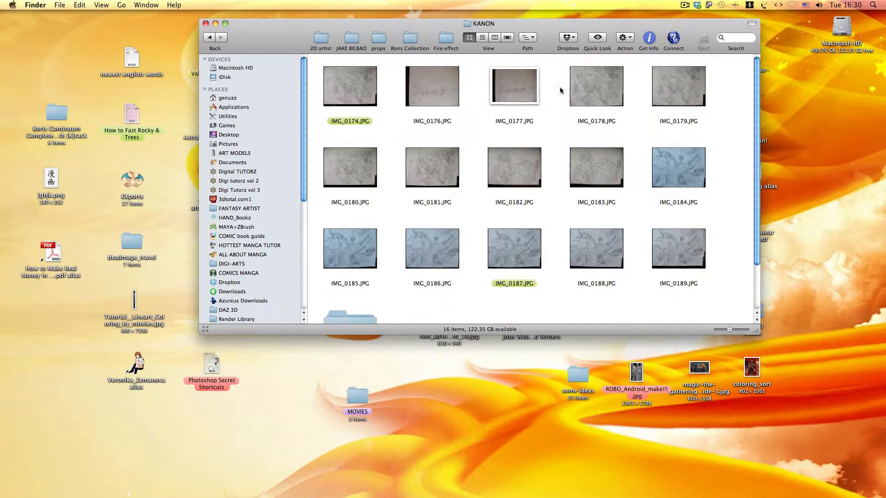
Move the unwanted photos IMG_0178.JPG, IMG_0179.JPG, IMG_0182.JPG to IMG_0186.JPG, IMG_0188.JPG and IMG_0189.JPG to the trash.
drag(560, 89, 678, 95)
right_click(678, 96)
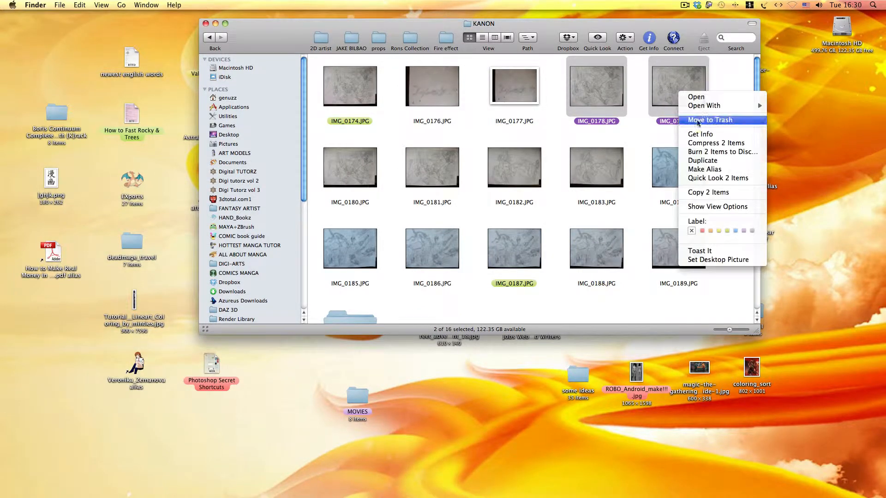
click(702, 115)
drag(310, 158, 679, 180)
right_click(676, 176)
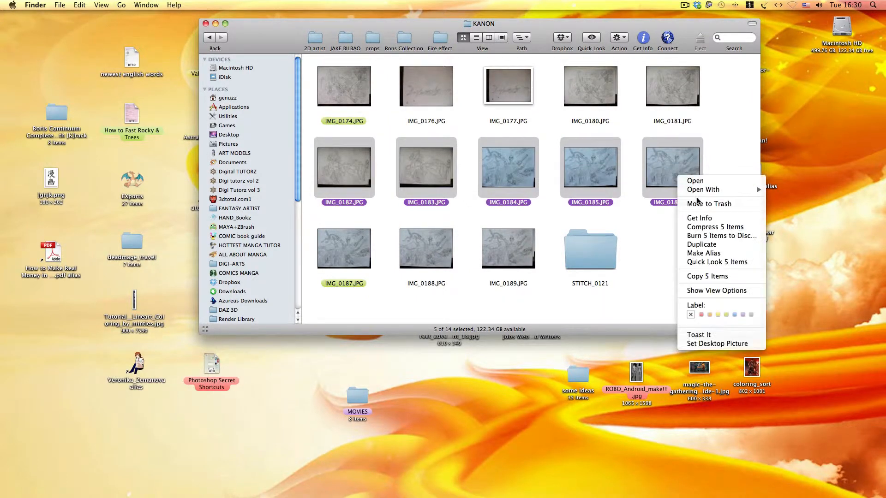
click(701, 204)
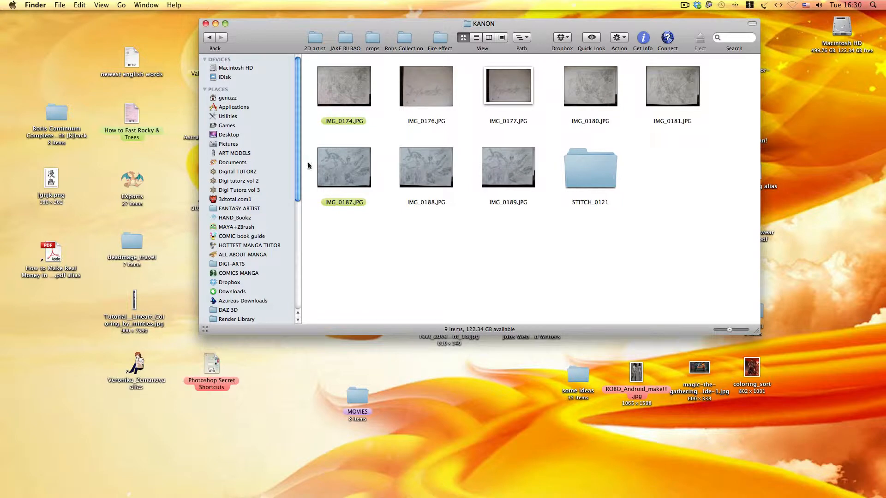
drag(393, 166, 538, 202)
right_click(507, 175)
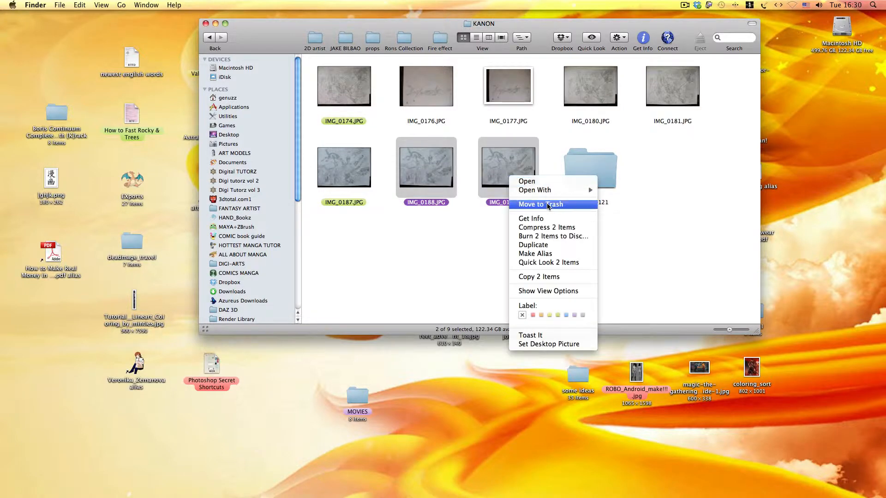
click(531, 203)
Preview the lettering sketch IMG_0176.JPG and the falling girl sketch IMG_0174.JPG, closing each preview.
click(446, 92)
key(space)
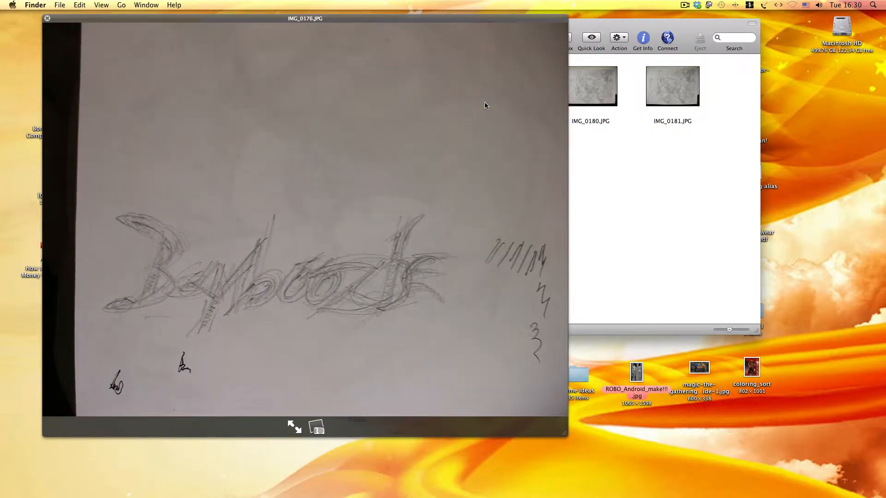
key(space)
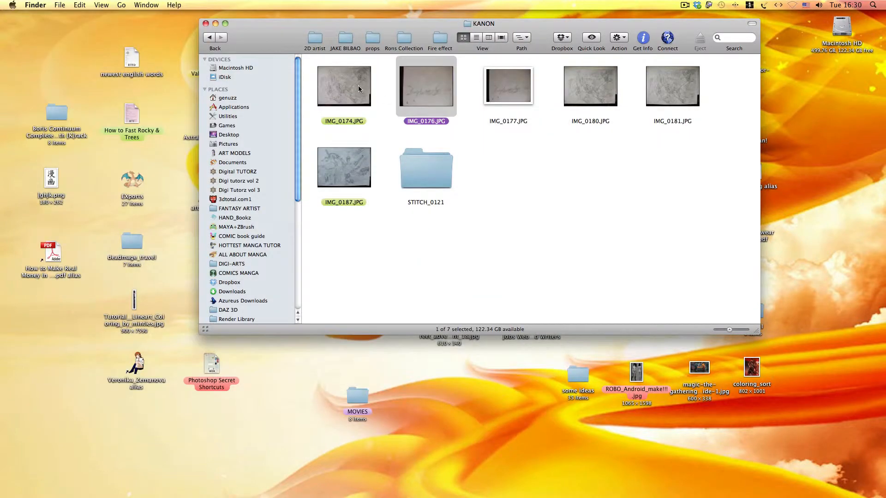
key(Left)
key(space)
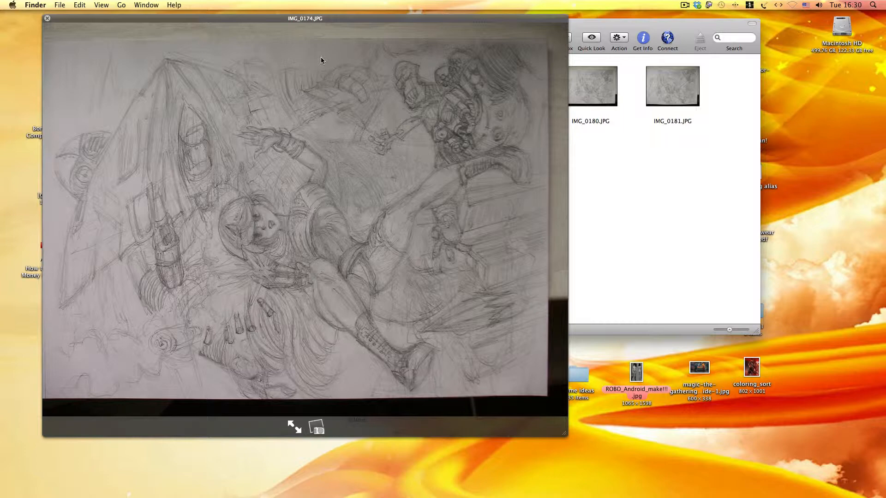
key(space)
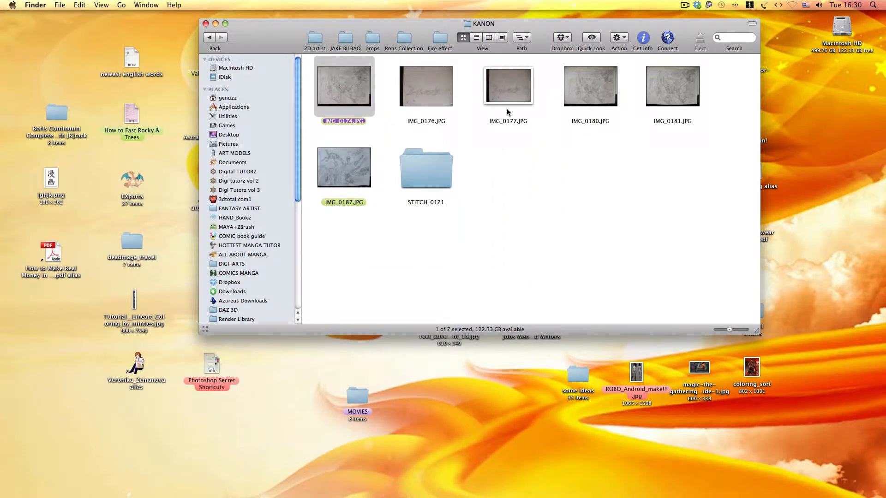
Move the remaining unlabelled sketch photos IMG_0180.JPG and IMG_0181.JPG to the trash.
click(592, 86)
click(552, 144)
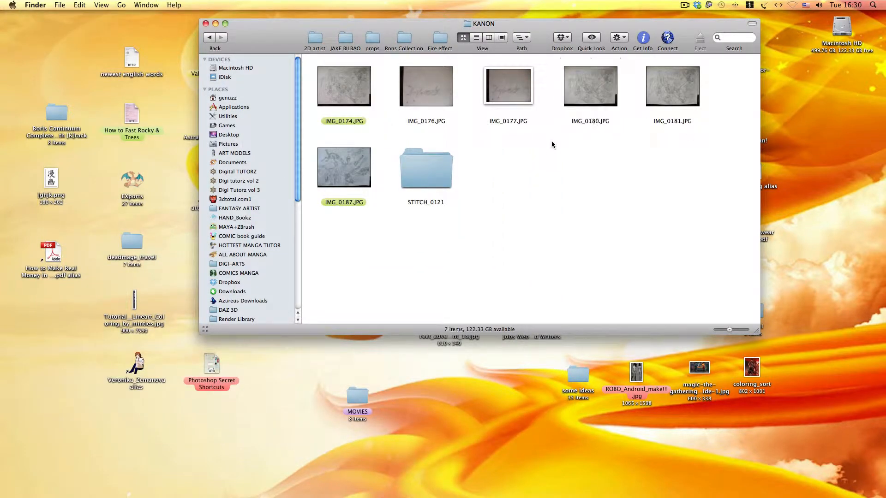
drag(565, 117, 666, 108)
right_click(665, 108)
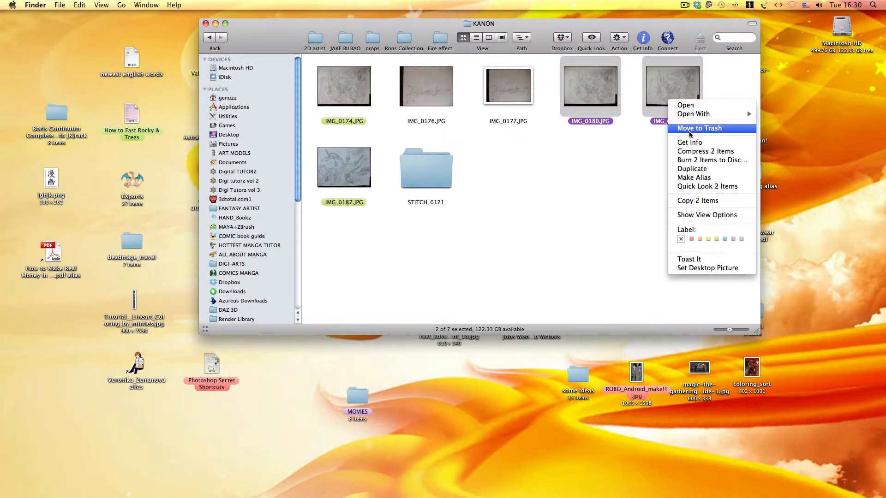
click(685, 127)
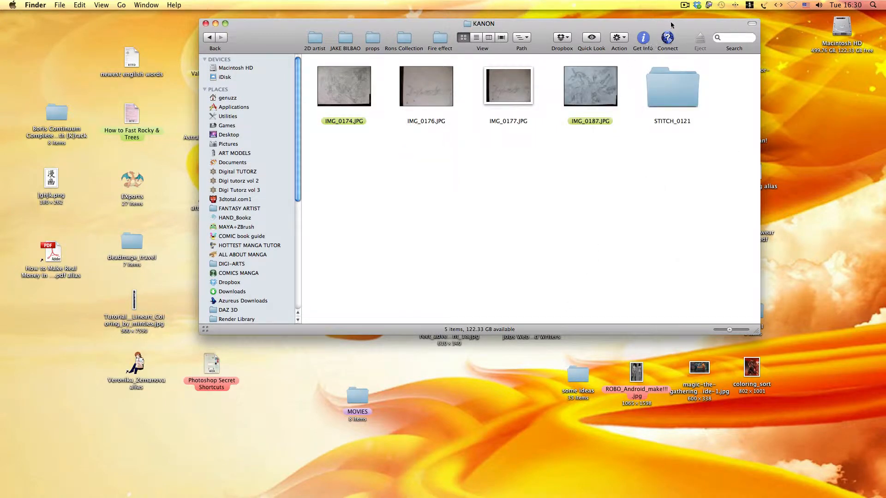
Move the KANON folder window to the desktop space that holds the Manga_jingo canvas and switch to that space.
drag(683, 25, 636, 16)
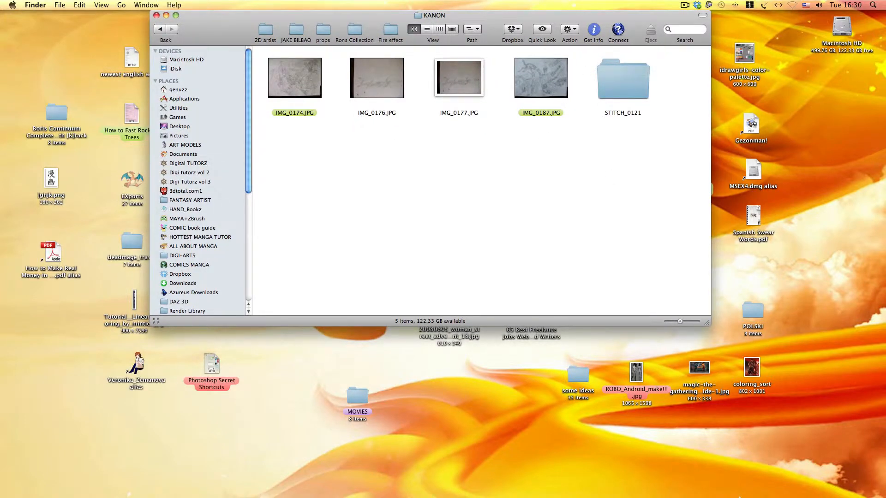
mouse_move(758, 476)
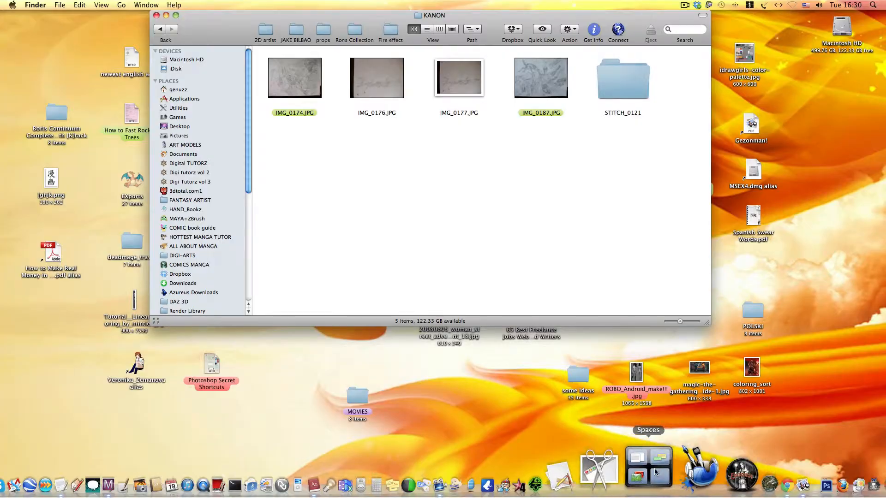
click(646, 474)
drag(277, 73, 728, 338)
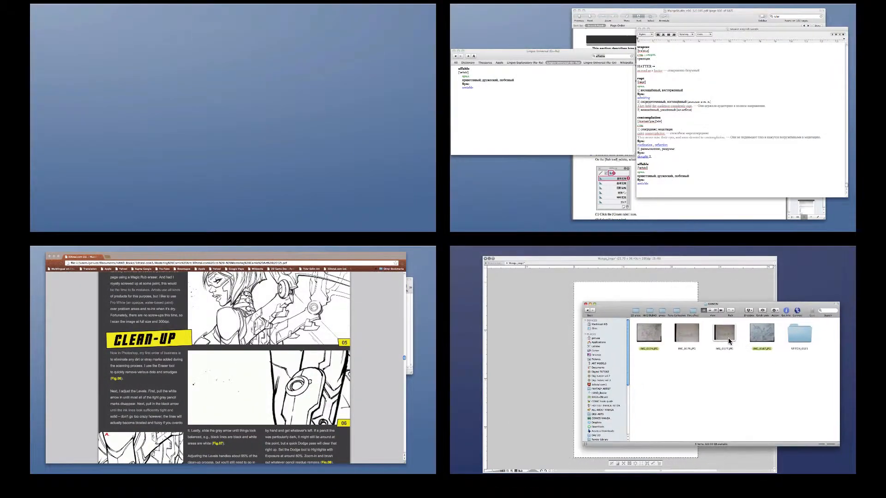
click(728, 337)
Place the KANON window beside the canvas, open IMG_0174.JPG in Manga Studio and switch to that app.
drag(663, 127, 744, 101)
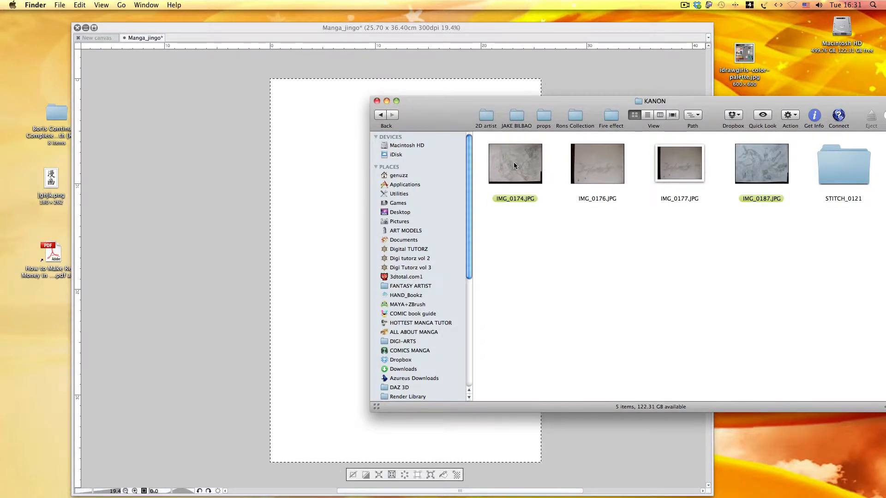
mouse_move(515, 160)
mouse_down()
mouse_move(589, 237)
mouse_move(295, 239)
mouse_move(334, 239)
mouse_up()
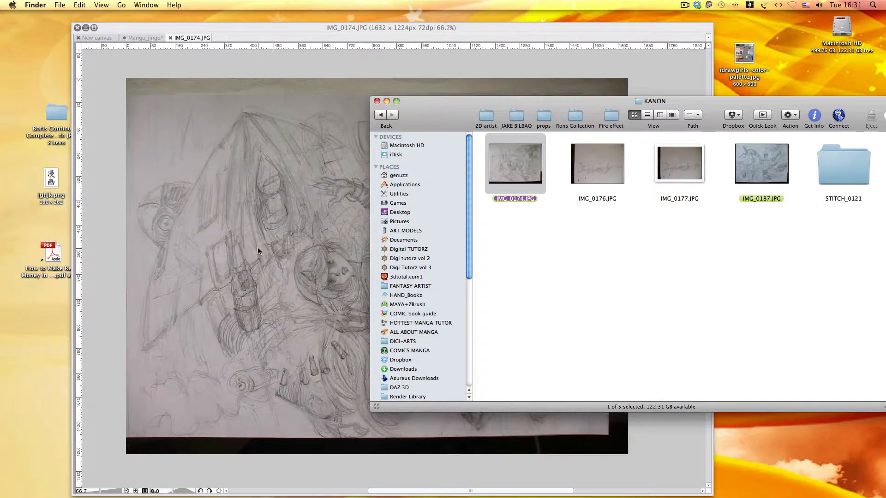
click(436, 29)
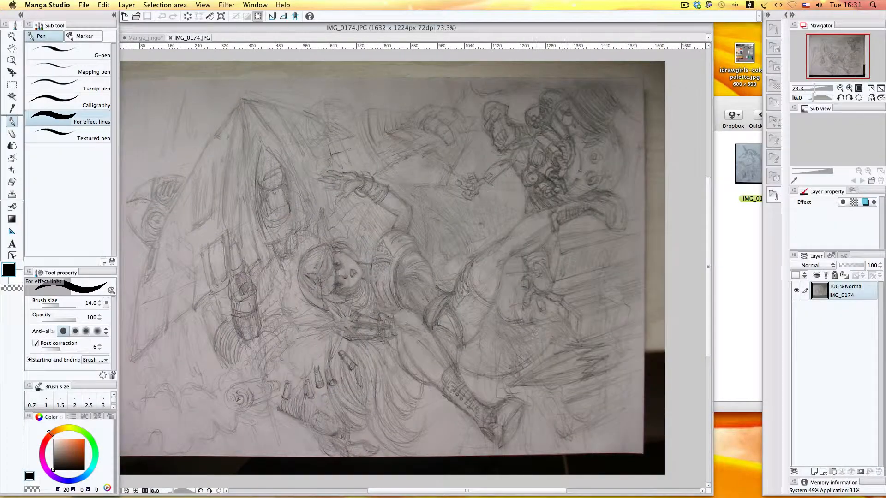
Widen the IMG_0174.JPG canvas window and view the program's version screen, closing it again.
double_click(505, 30)
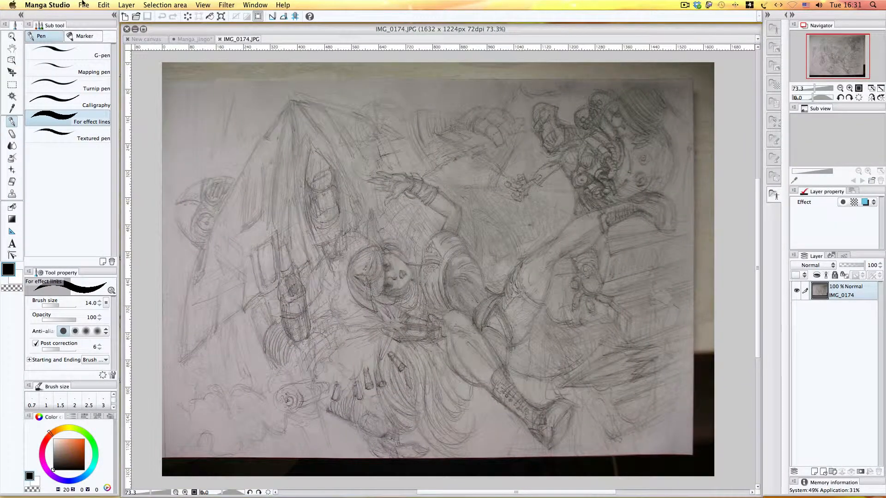
click(49, 5)
click(69, 16)
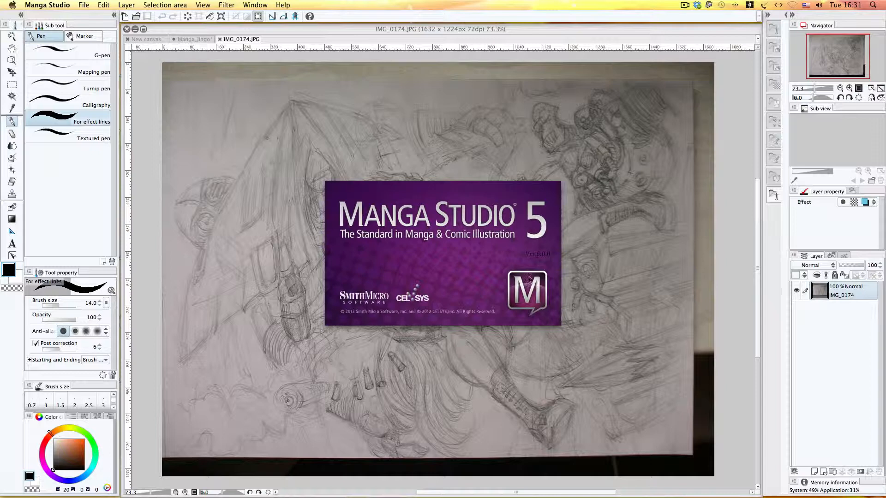
click(496, 272)
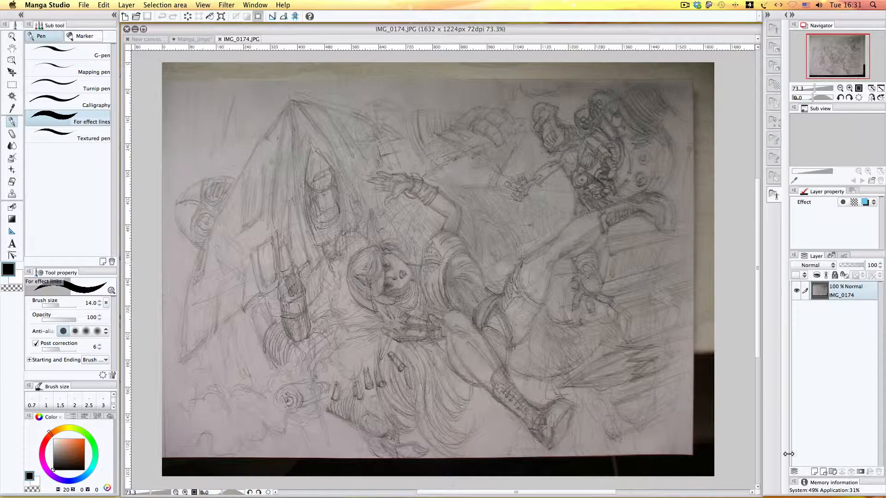
mouse_move(318, 31)
mouse_down()
mouse_move(312, 144)
mouse_move(312, 38)
mouse_up()
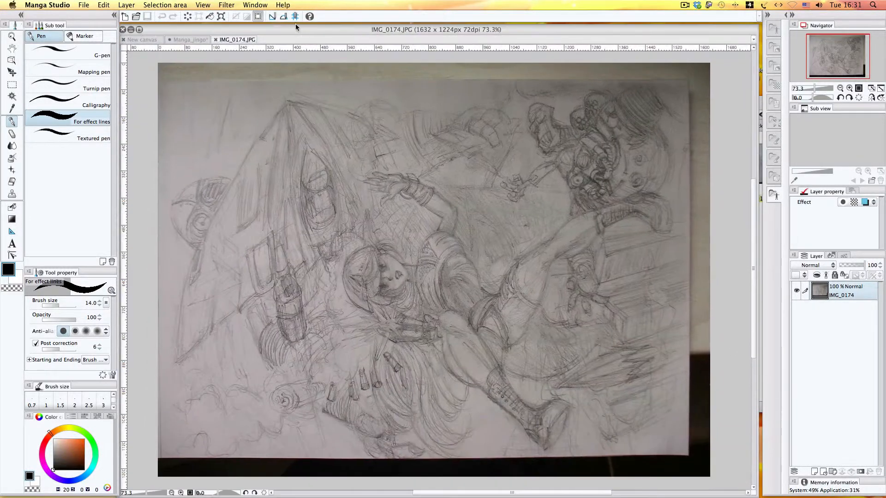
Look through the open New canvas and Manga_jingo canvases and return to the IMG_0174.JPG photo.
click(241, 4)
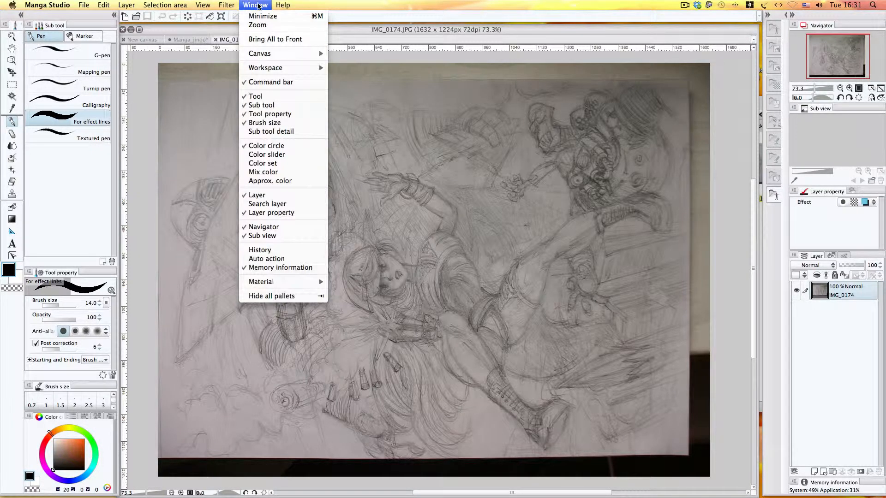
click(455, 261)
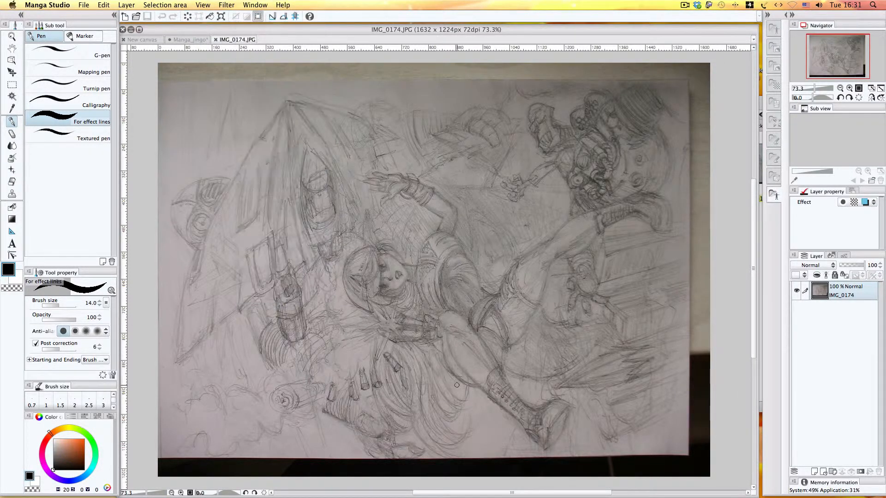
click(191, 40)
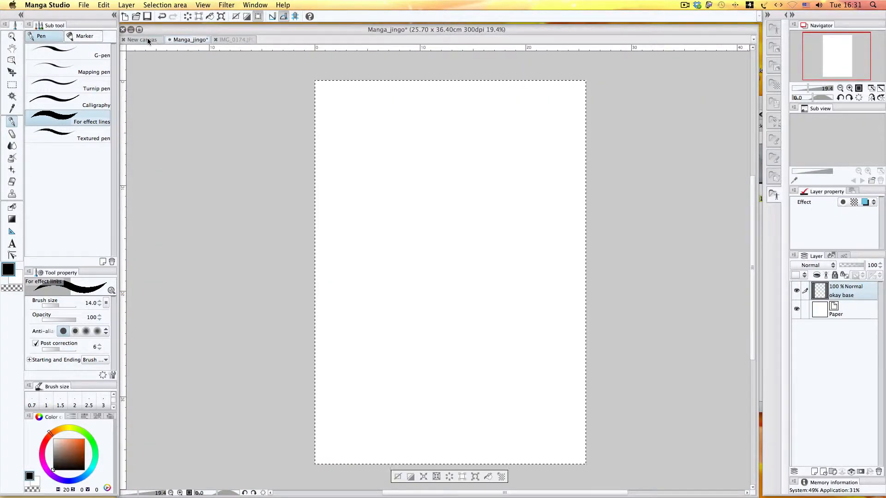
click(147, 40)
click(186, 39)
click(233, 40)
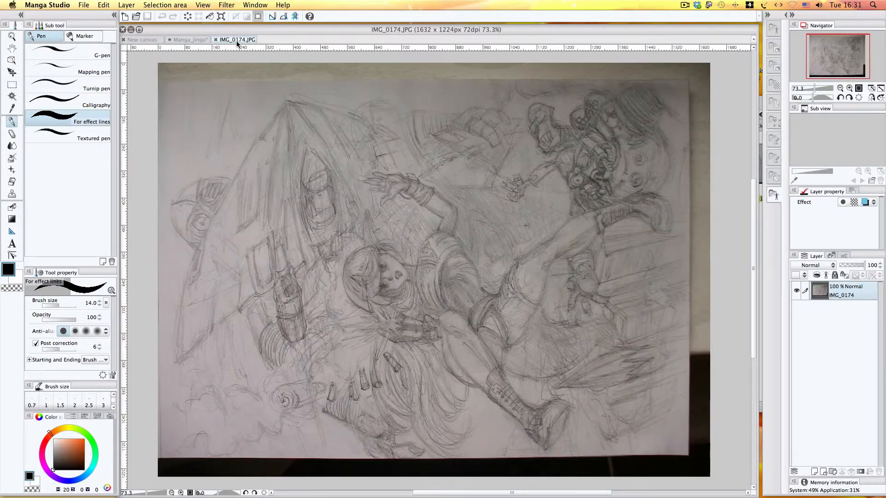
drag(326, 28, 328, 26)
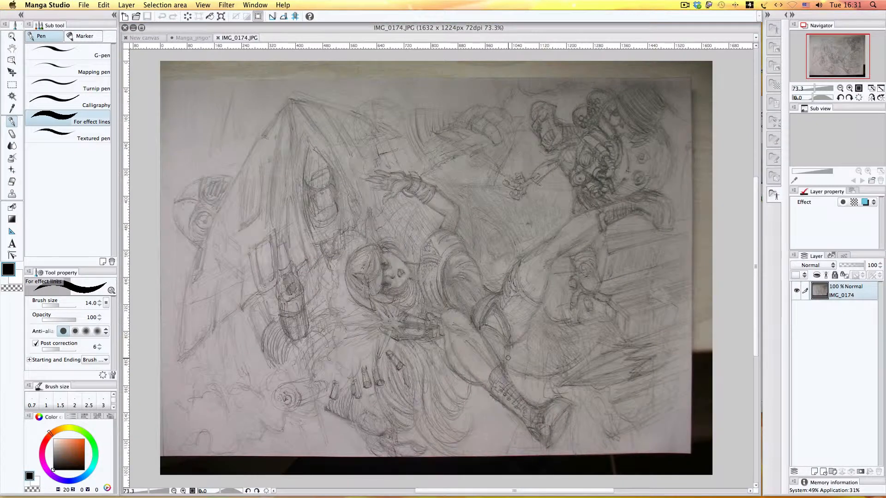
Choose the Polyline selection tool and show the grid over the IMG_0174.JPG photo.
click(12, 85)
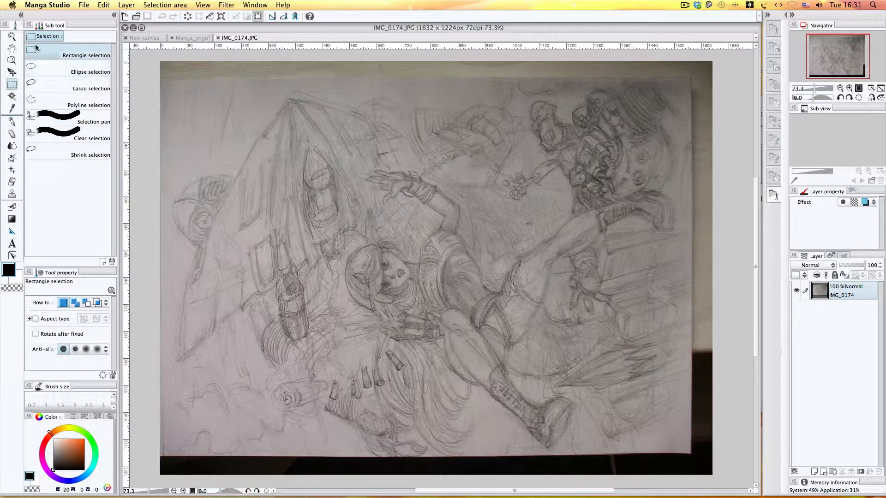
click(41, 105)
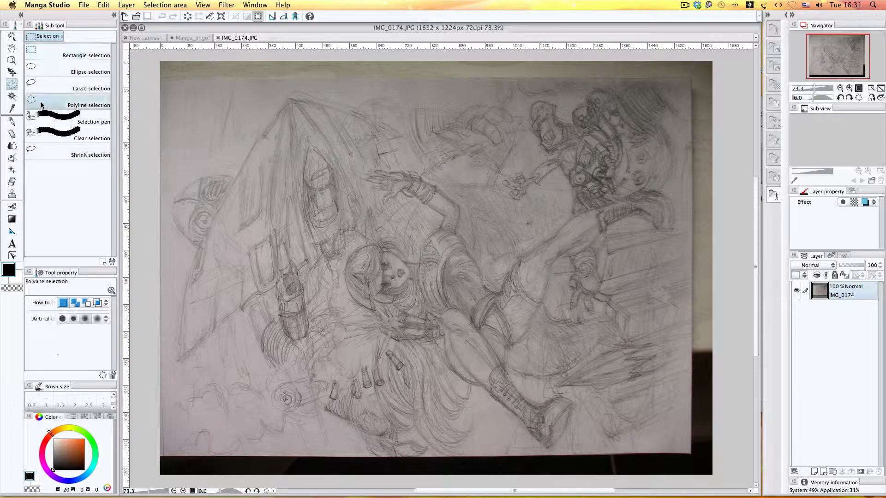
click(162, 82)
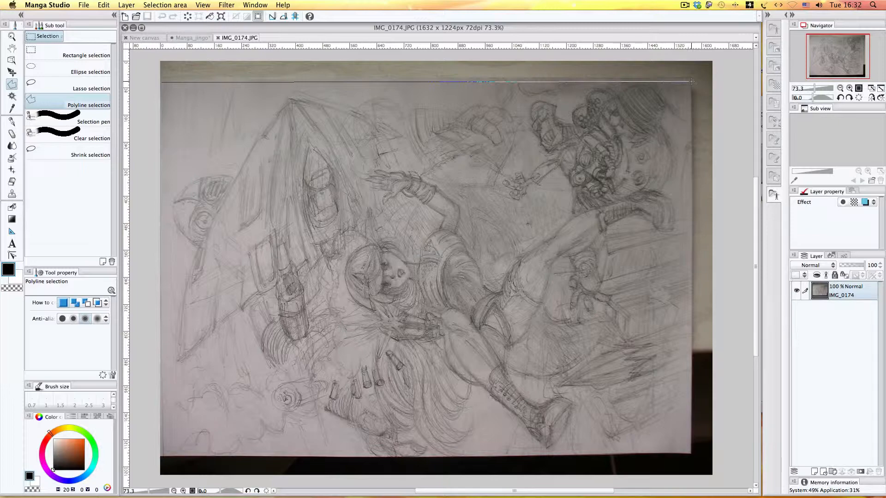
click(256, 4)
mouse_move(209, 3)
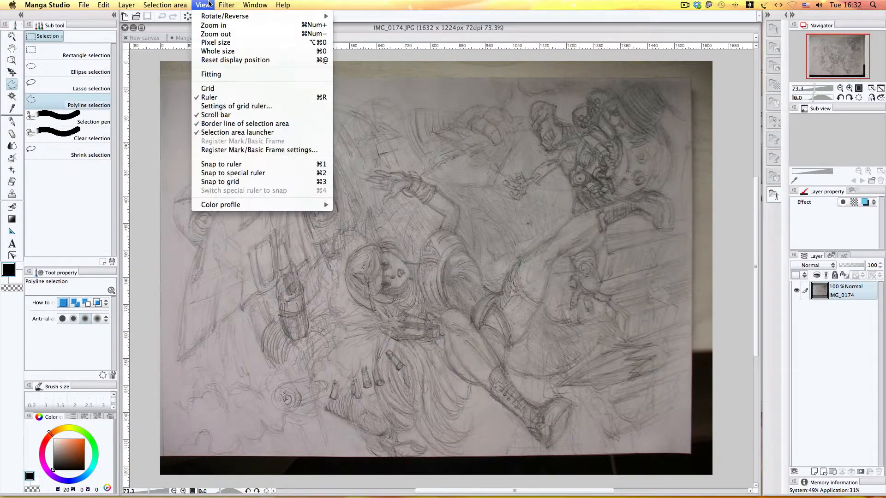
click(253, 88)
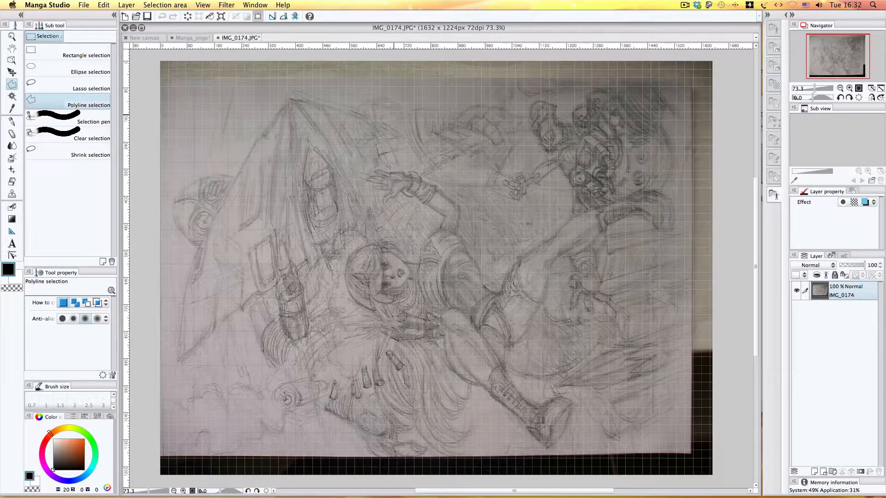
Outline the sketch paper with a closed four-corner polyline selection along its edges, excluding the table background.
click(160, 86)
key(space)
mouse_move(430, 231)
mouse_down()
mouse_move(427, 215)
mouse_move(423, 234)
mouse_up()
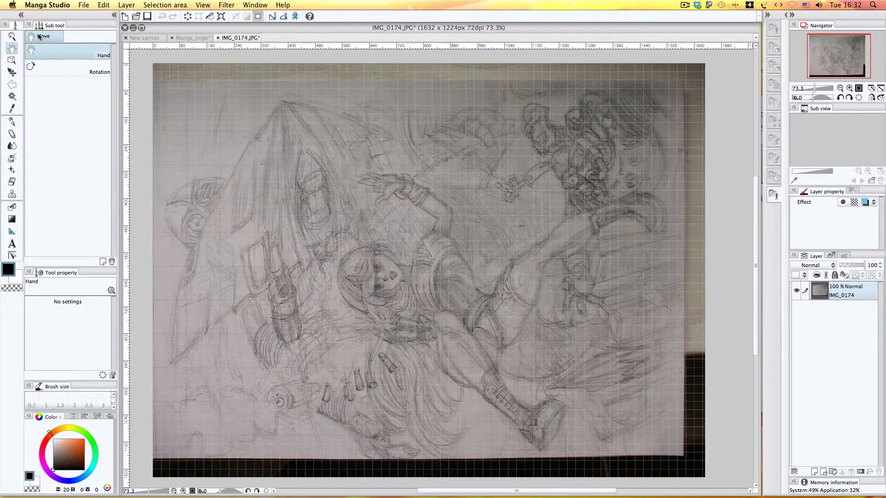
click(11, 84)
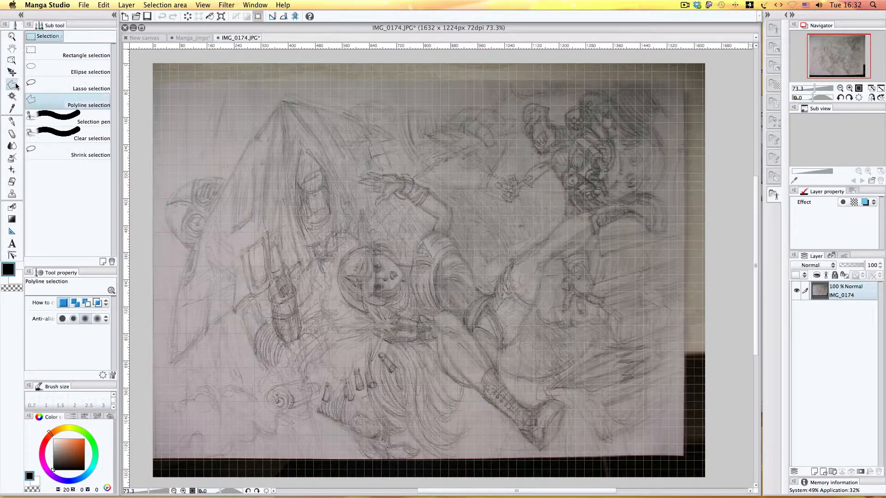
click(153, 84)
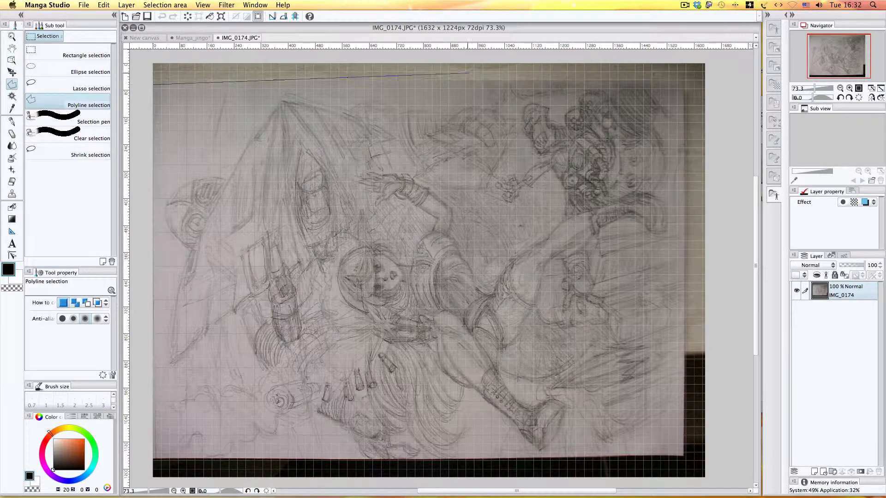
click(684, 85)
scroll(683, 277, down, 2)
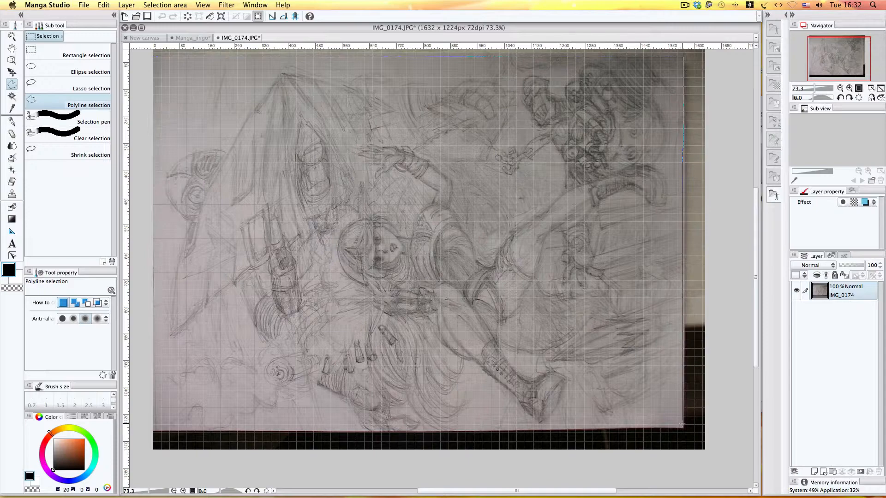
click(684, 424)
scroll(156, 424, left, 3)
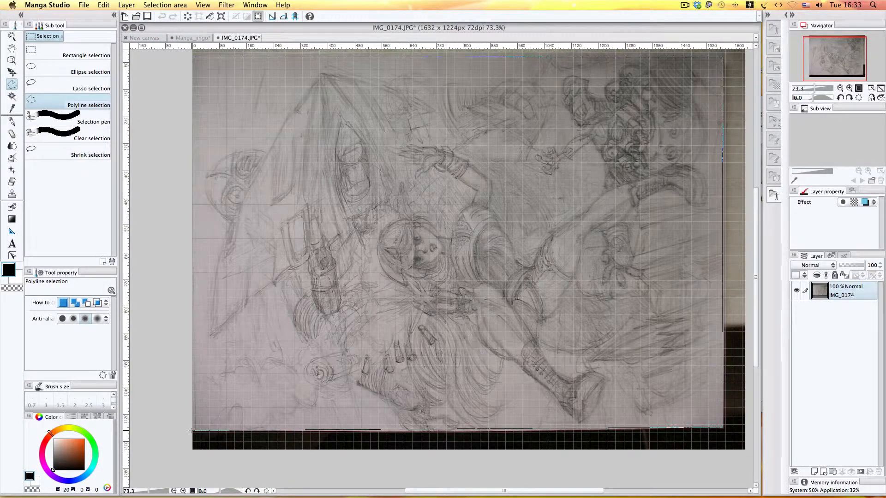
click(192, 430)
click(194, 57)
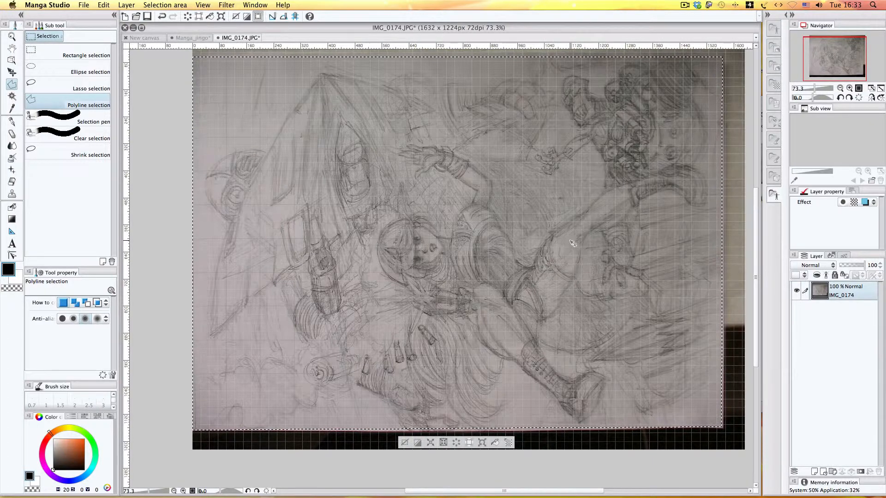
Cut the selected sketch out of the photo and paste it into the Manga_jingo canvas.
key(Delete)
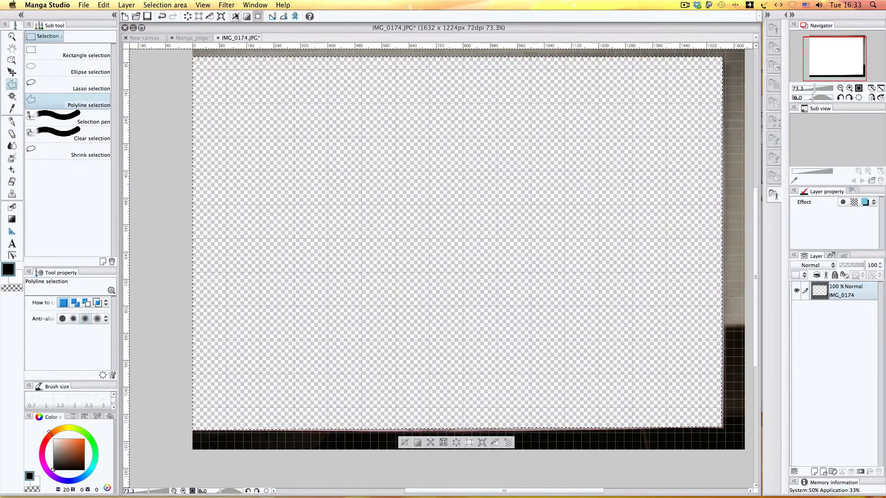
click(190, 37)
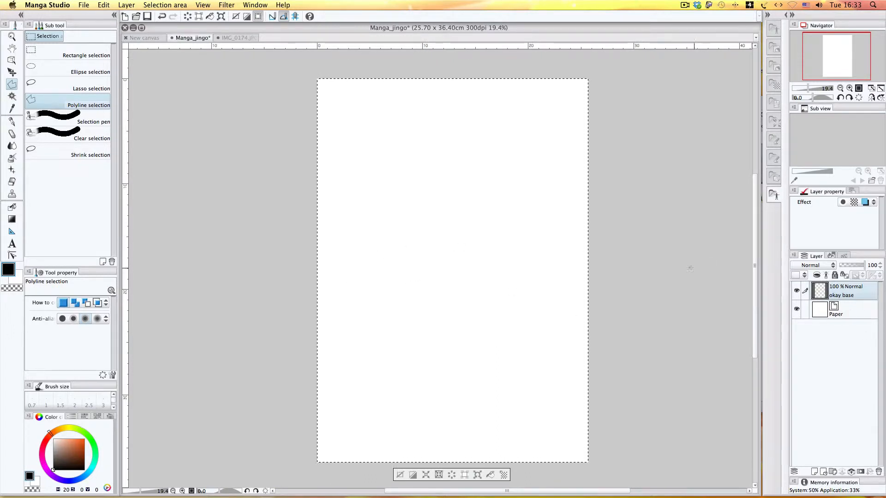
key(super+v)
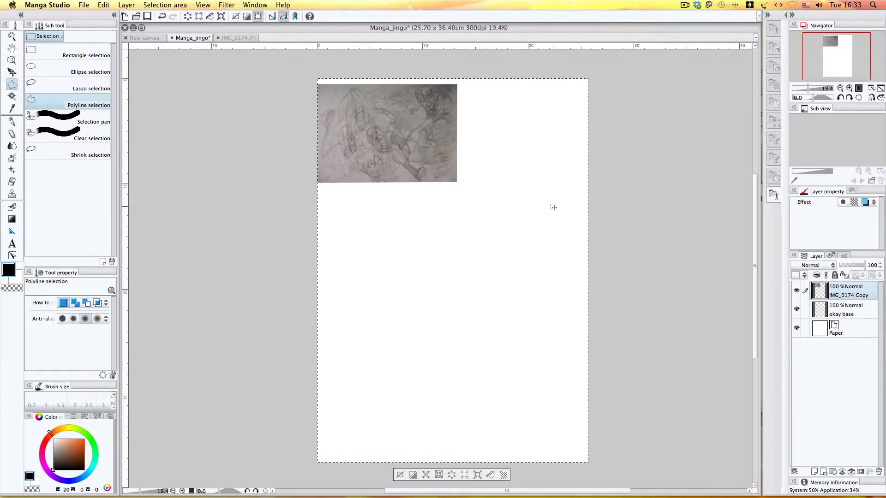
Rename the pasted sketch layer to draw.
double_click(839, 295)
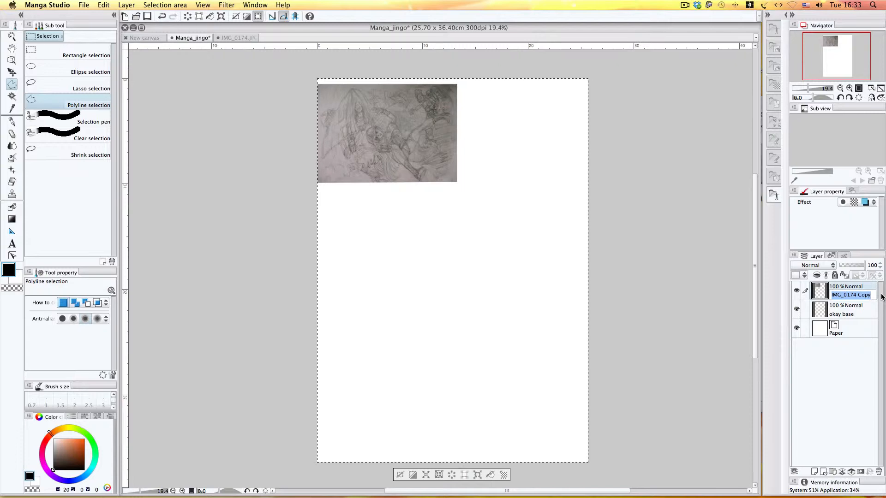
text(draw)
key(Return)
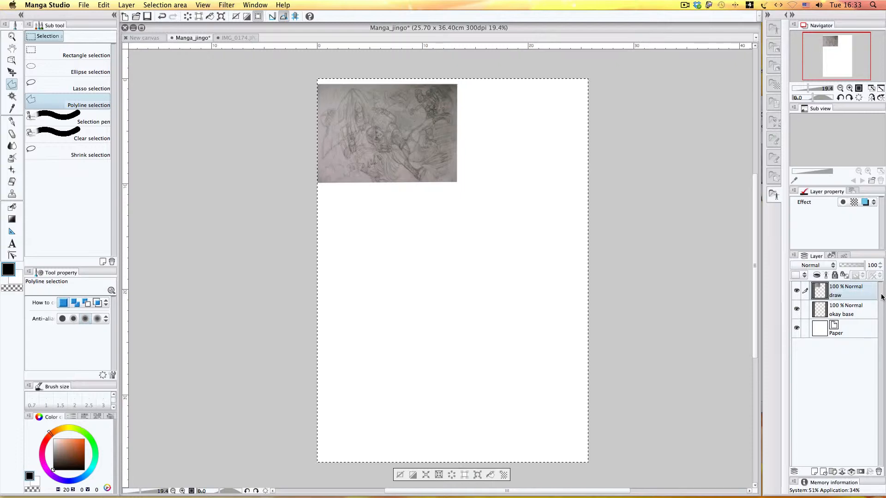
Try to rotate and reposition the draw layer's sketch with Free transform, then undo the changes and close the transform.
click(104, 5)
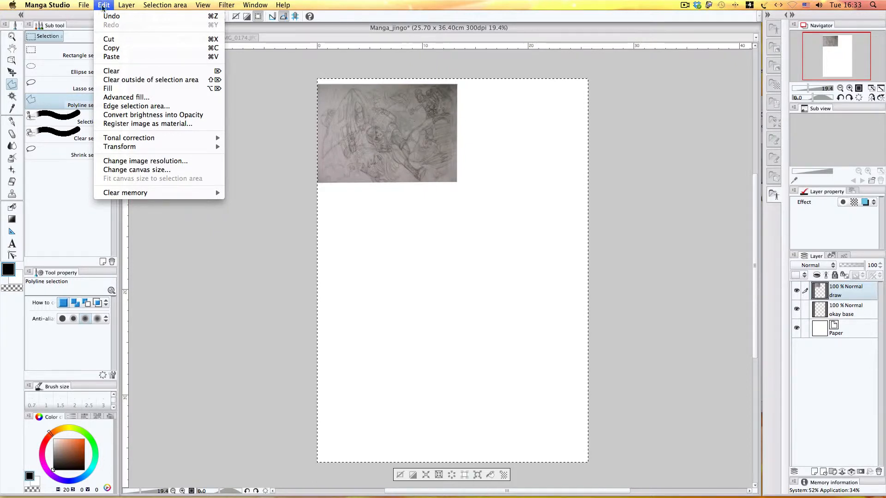
mouse_move(195, 147)
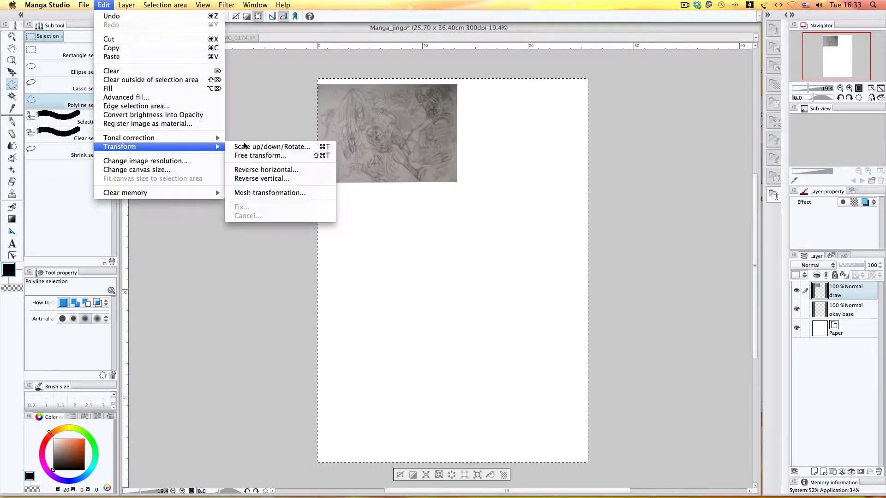
click(283, 156)
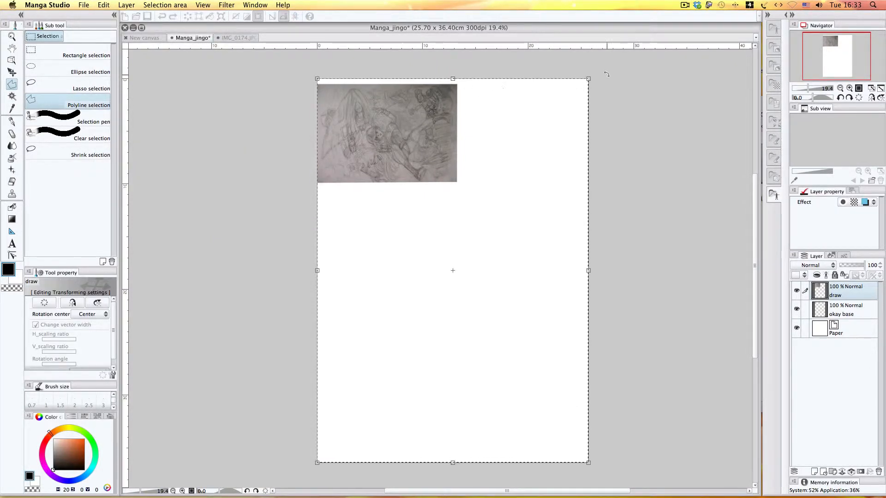
mouse_move(609, 145)
mouse_down()
mouse_move(648, 226)
mouse_move(606, 144)
mouse_up()
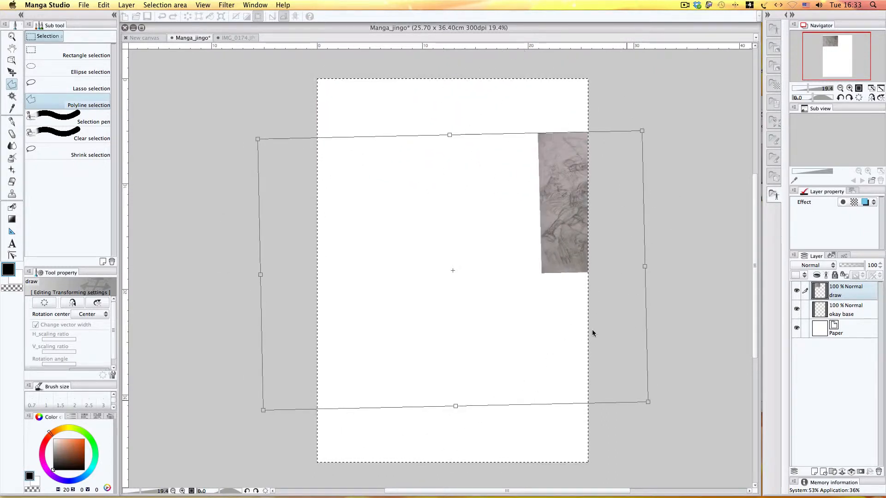
drag(472, 220, 365, 223)
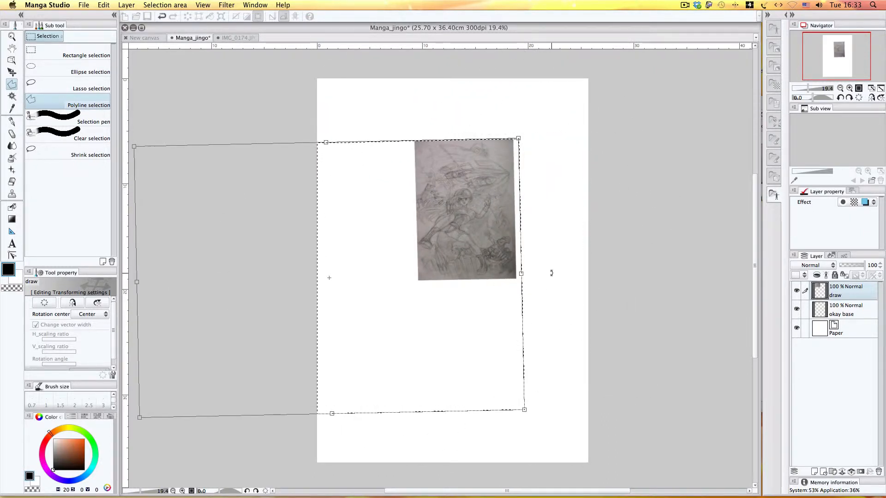
drag(551, 280, 551, 279)
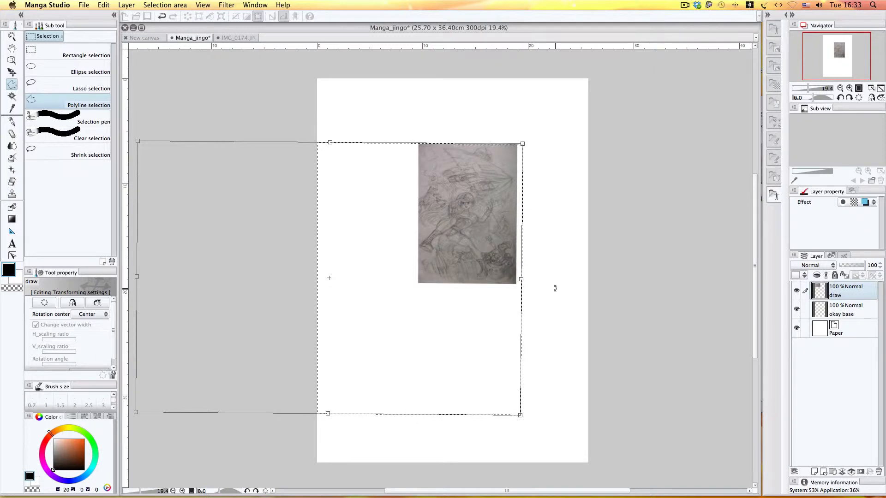
key(super+z)
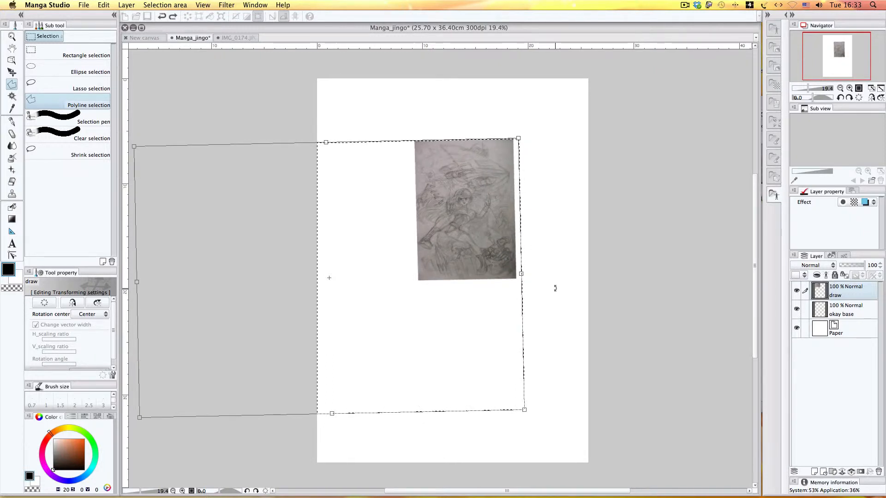
key(super+z)
key(super+z)
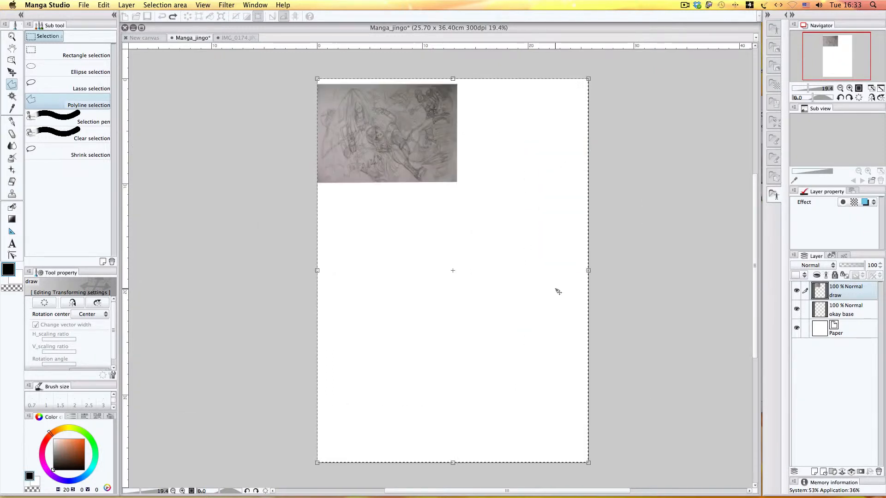
key(Return)
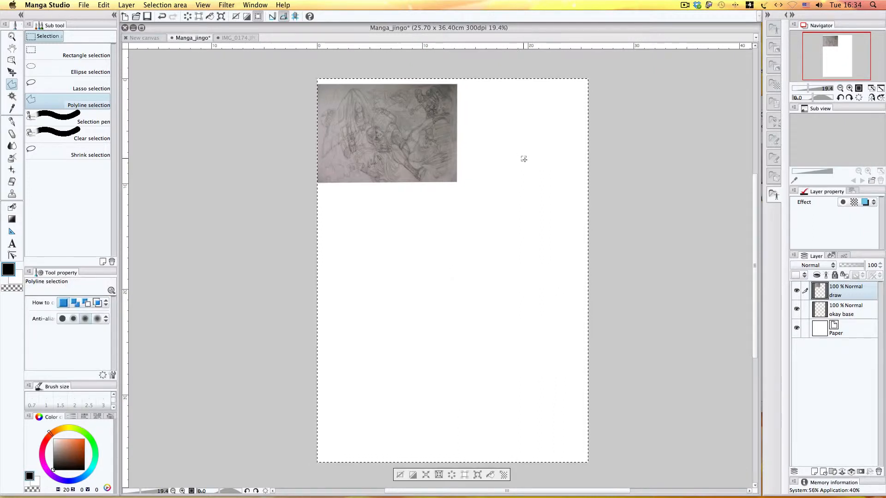
Clear the selection around the whole Manga_jingo canvas.
key(super+d)
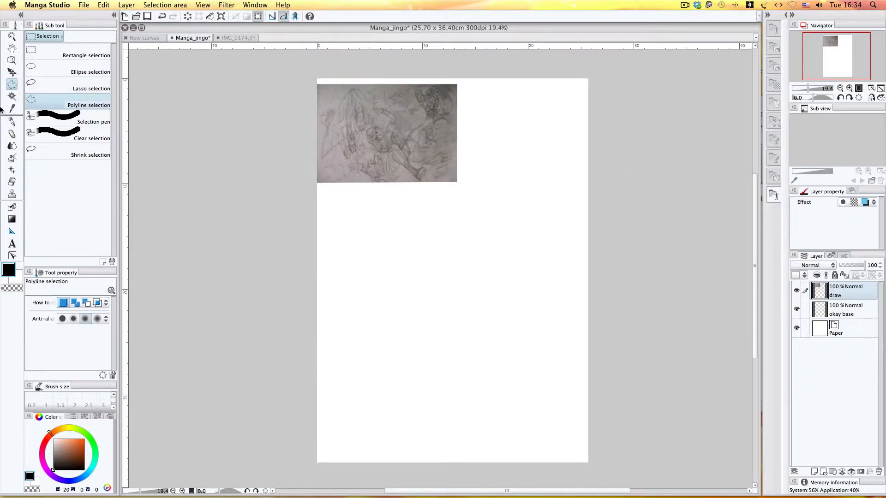
Make a rectangular selection slightly larger than the sketch on the draw layer.
click(69, 52)
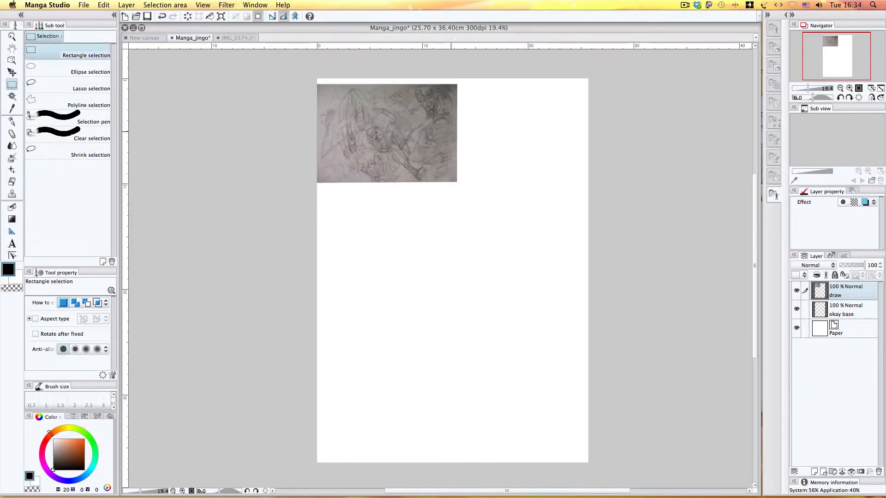
key(super+a)
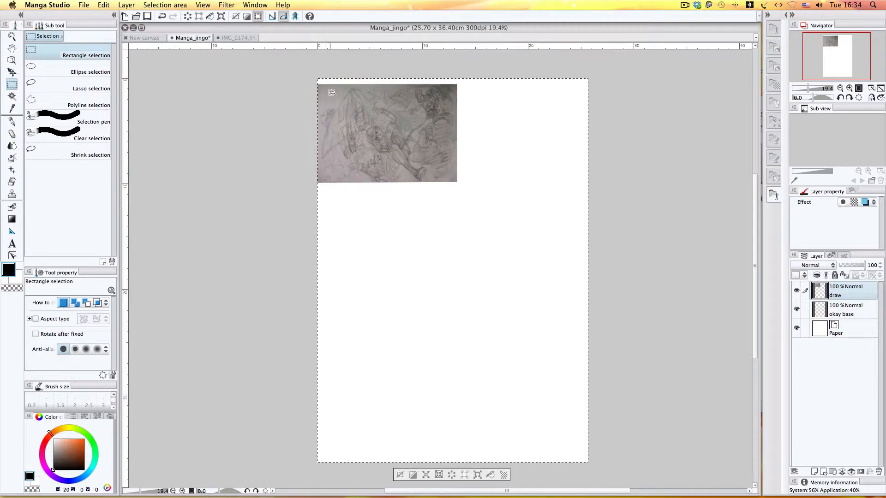
key(super+d)
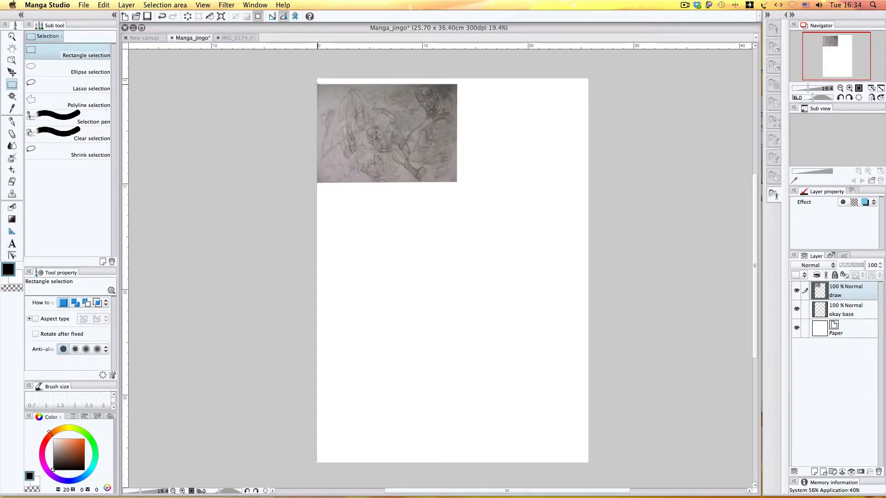
drag(317, 85, 457, 181)
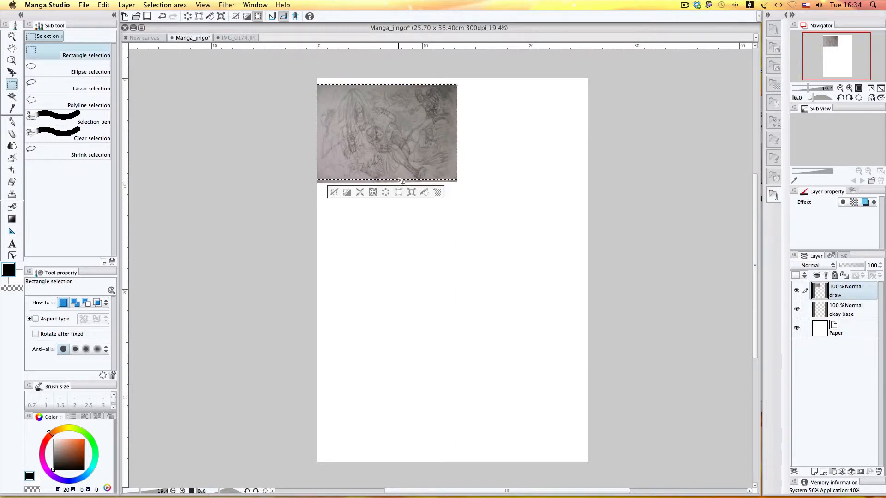
key(super+z)
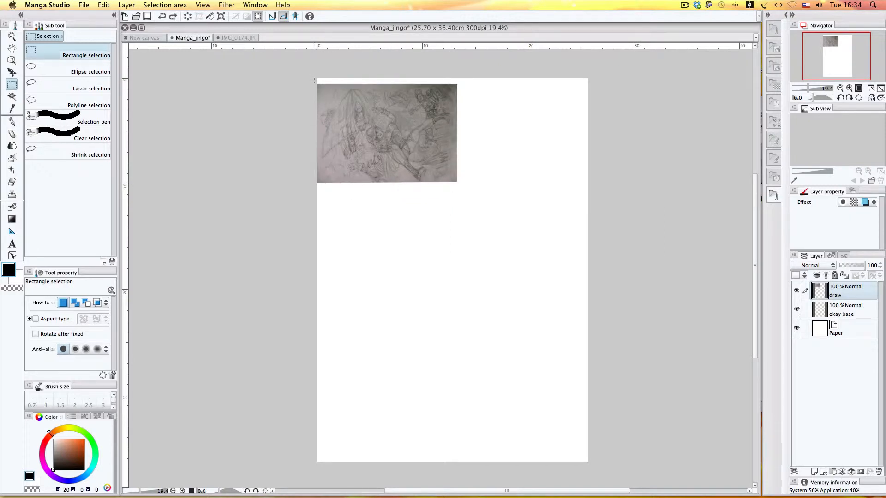
drag(322, 105, 459, 185)
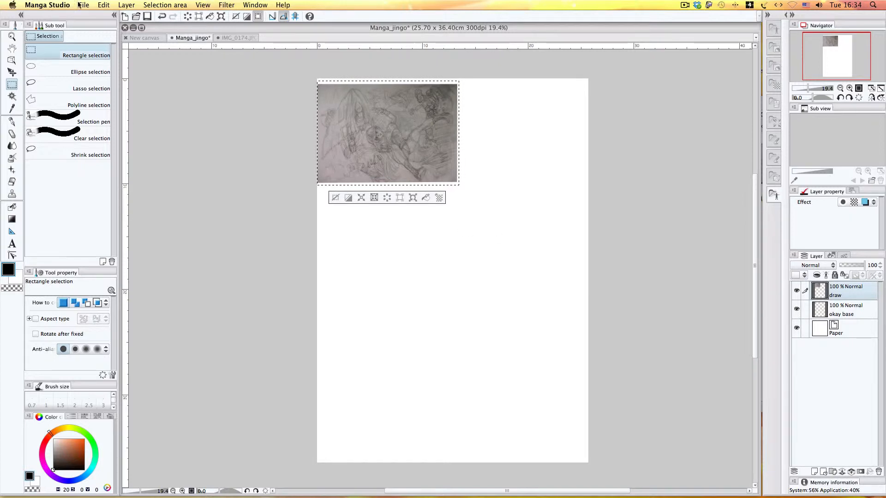
Free-transform the selected sketch: rotate it clockwise until the girl stands upright, move it to the page's upper middle and apply the transform.
click(103, 5)
mouse_move(179, 146)
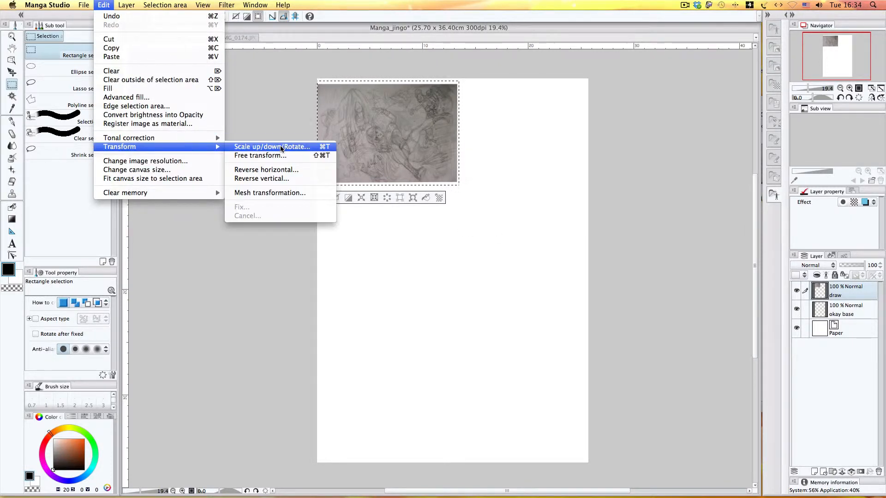
click(289, 157)
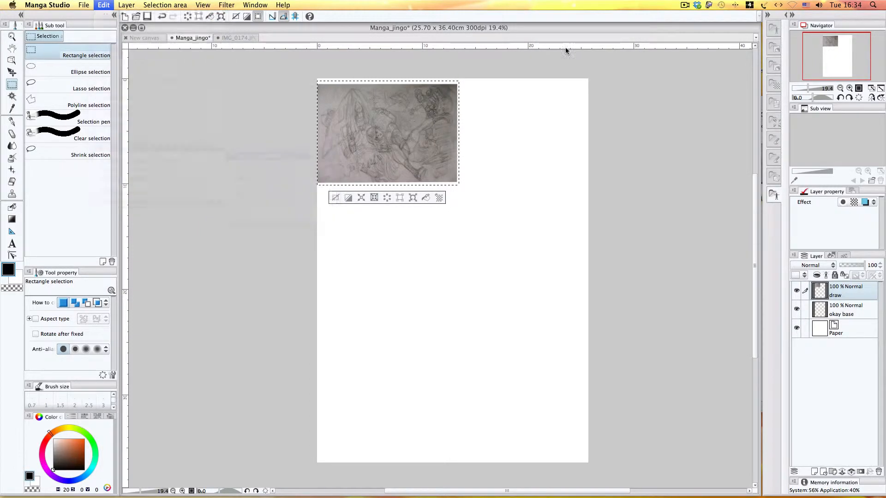
drag(567, 50, 487, 287)
drag(372, 123, 420, 195)
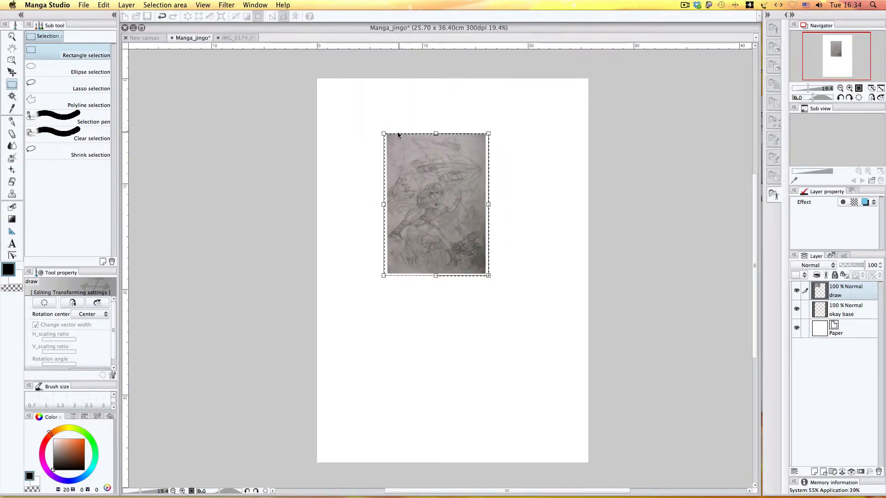
drag(385, 136, 350, 99)
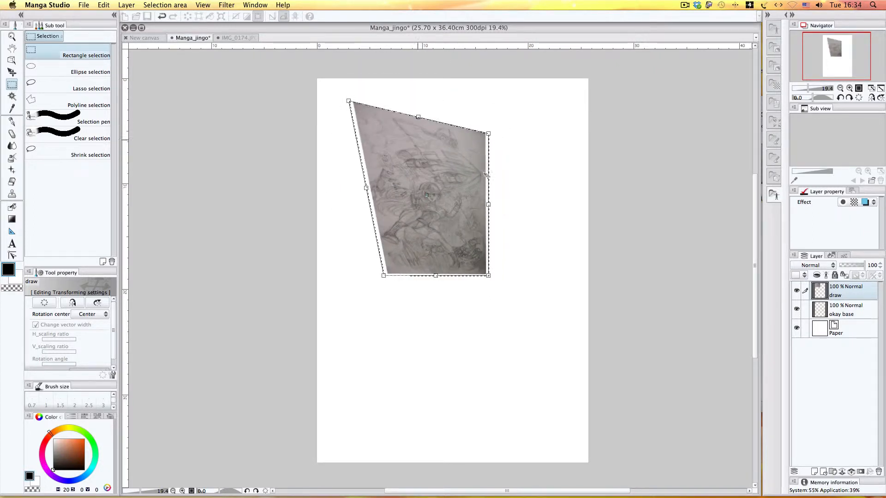
key(super+z)
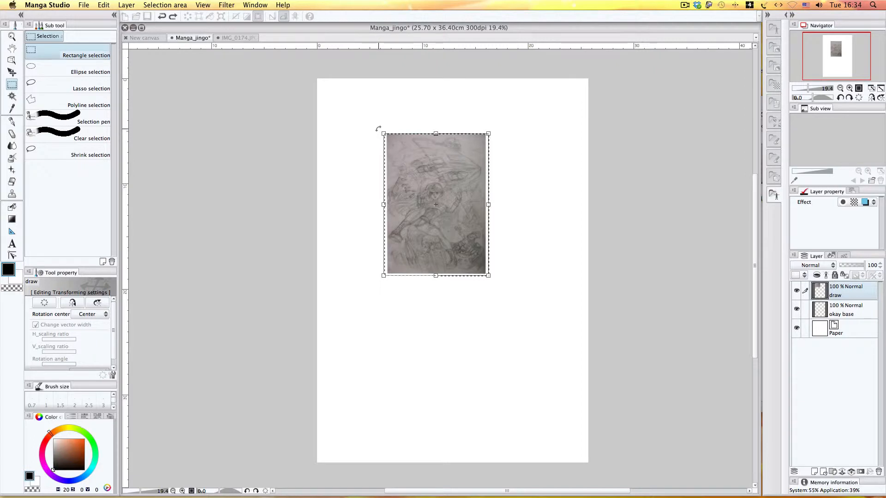
click(104, 5)
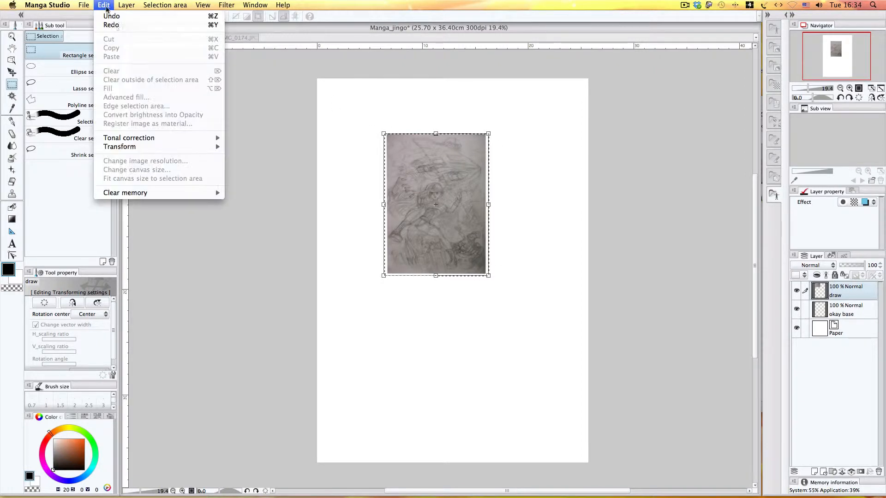
mouse_move(206, 147)
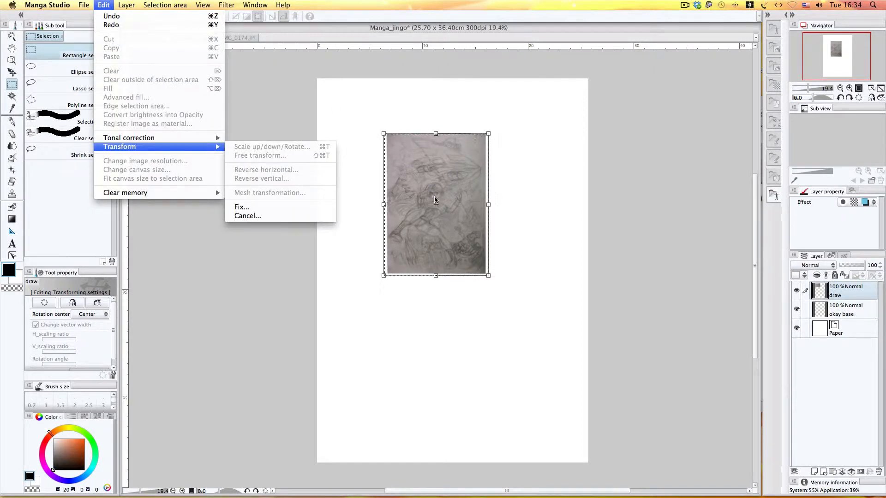
click(310, 210)
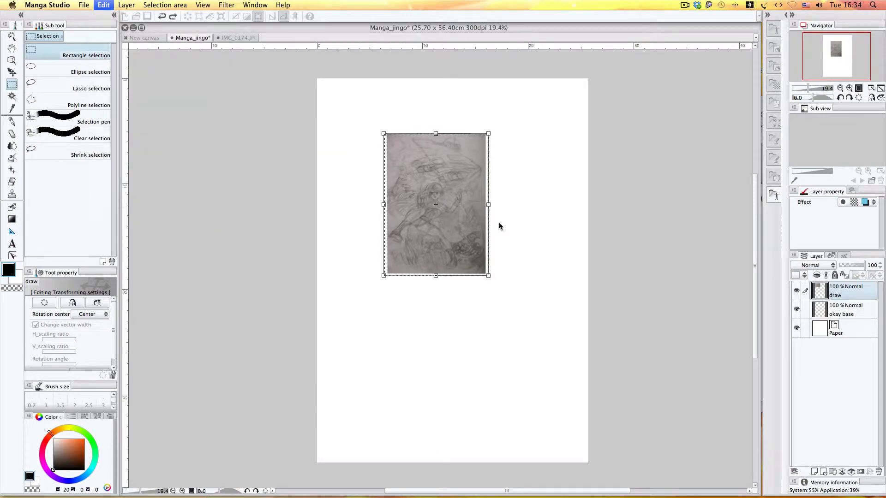
Scale the selected sketch up to about 245% horizontally and 220% vertically and centre it across the page.
click(127, 6)
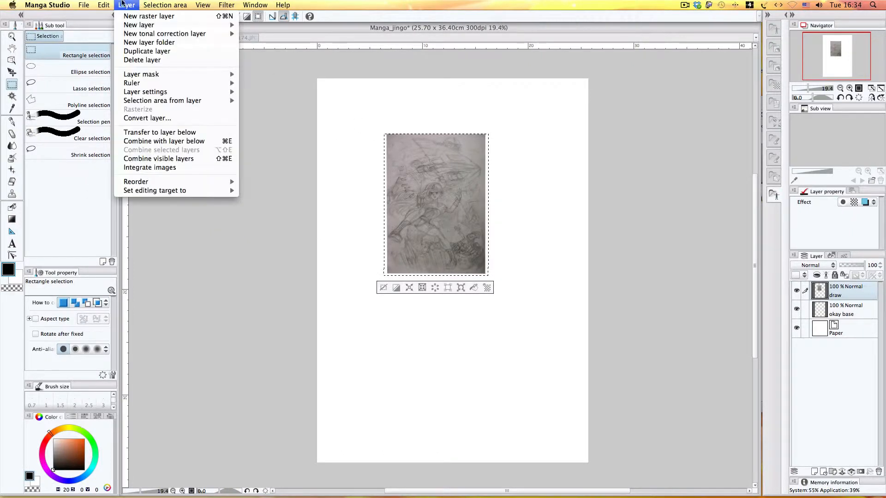
mouse_move(104, 5)
mouse_move(158, 148)
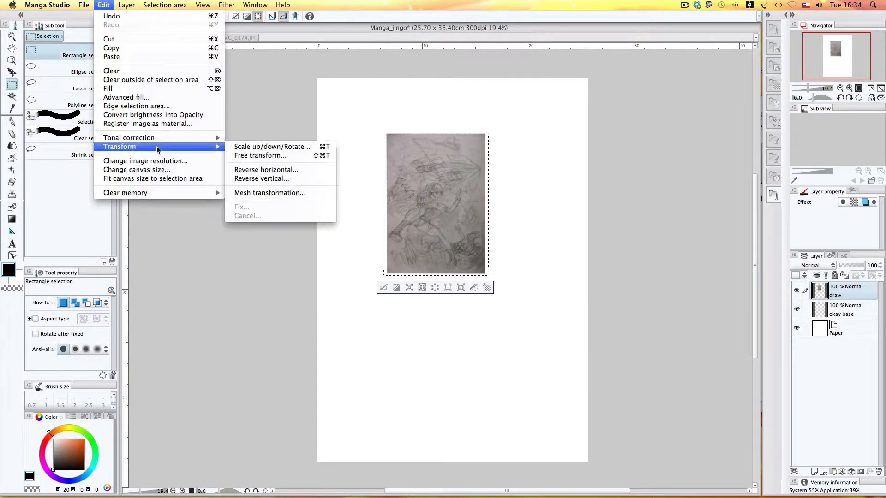
click(272, 146)
drag(384, 134, 334, 89)
drag(488, 274, 592, 402)
mouse_move(464, 237)
mouse_down()
mouse_move(439, 236)
mouse_move(453, 240)
mouse_up()
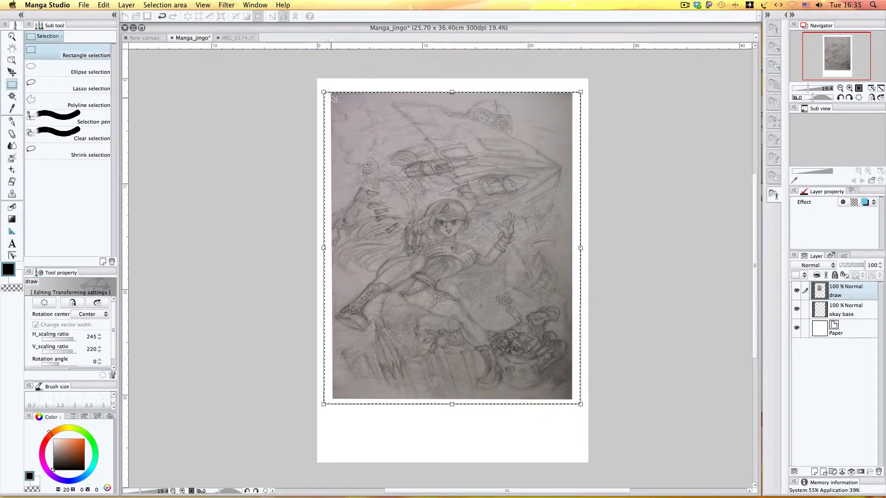
Enlarge the sketch to about 259% horizontally and 249% vertically and shift it to line up with the page's sides.
drag(325, 92, 319, 86)
drag(480, 208, 480, 227)
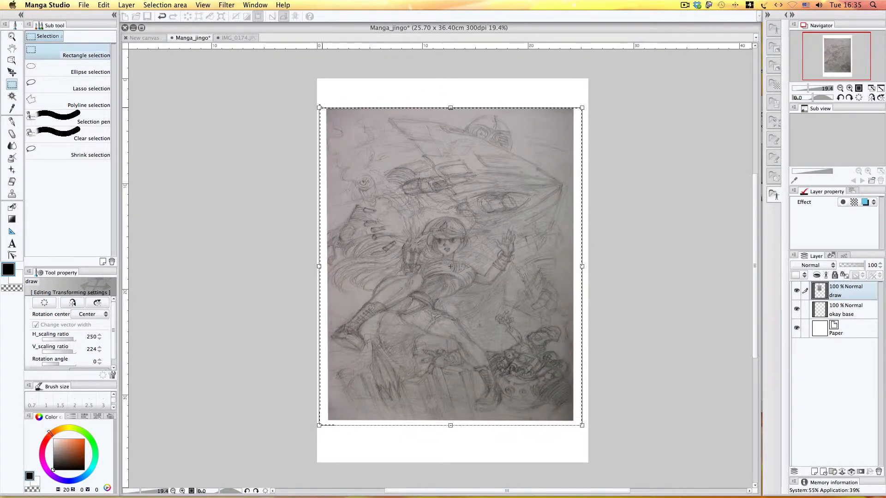
drag(316, 100, 317, 92)
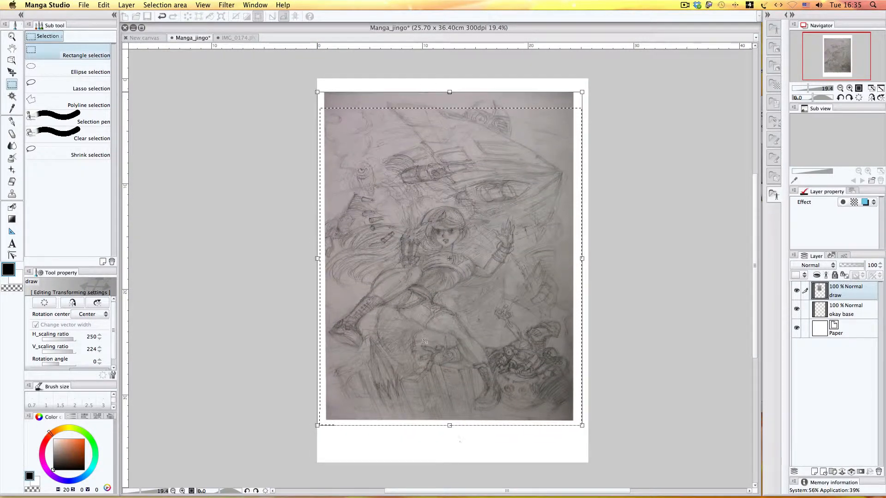
drag(582, 426, 584, 444)
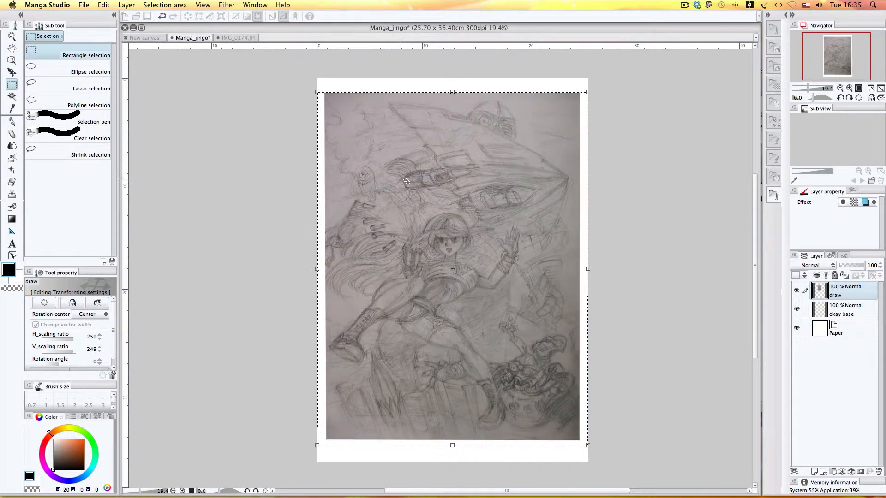
drag(464, 180, 475, 182)
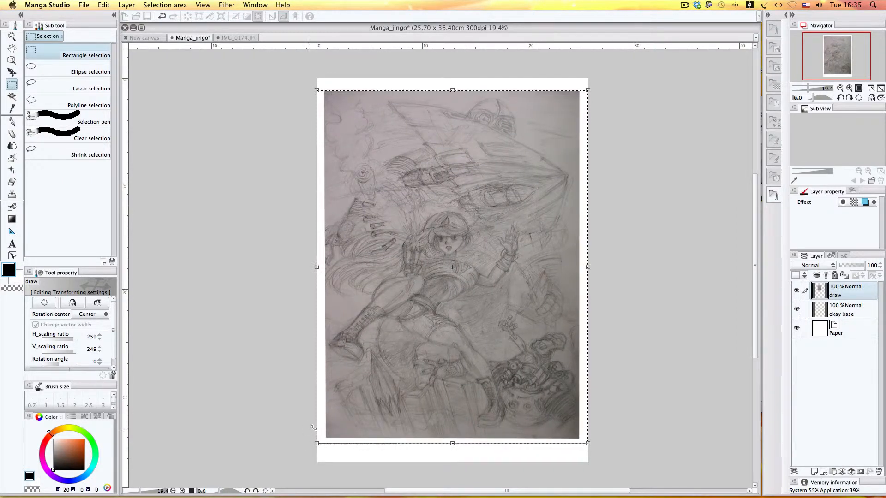
Fine-tune the sketch's scale to about 272% horizontally and 262% vertically, keeping it centred so it nearly covers the page.
drag(317, 444, 312, 452)
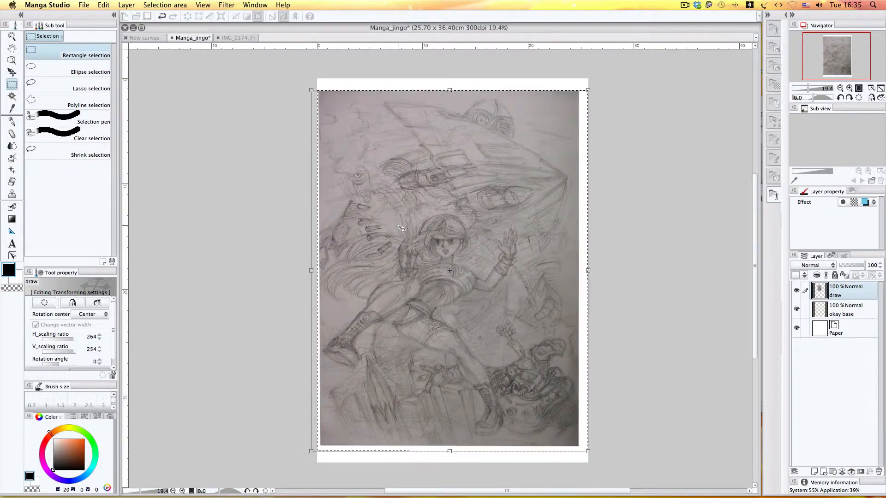
drag(464, 193, 467, 192)
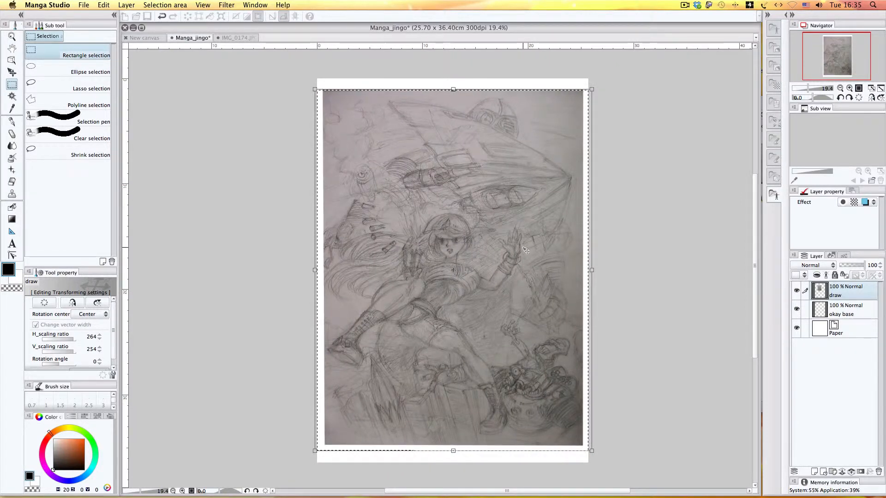
drag(517, 248, 518, 247)
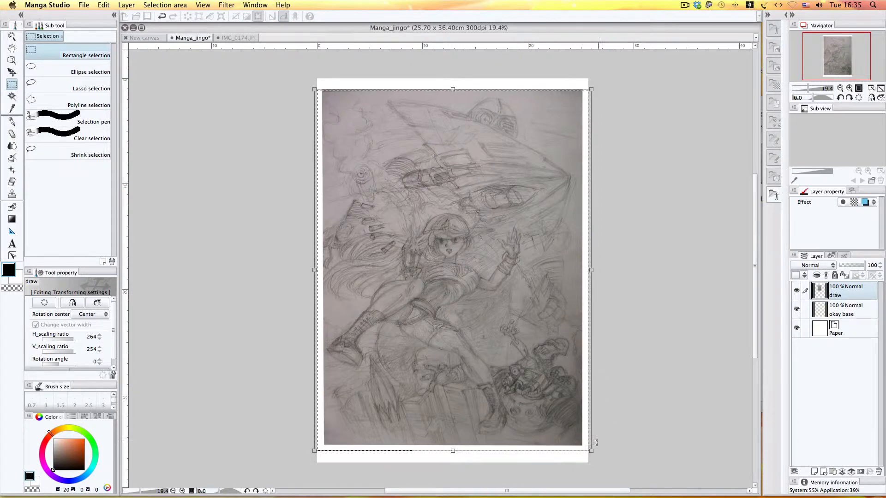
drag(594, 455, 595, 456)
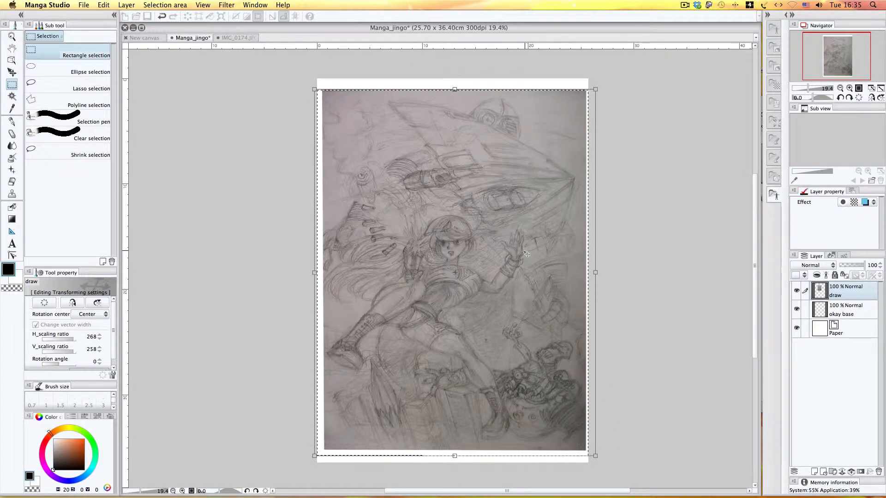
drag(522, 251, 503, 260)
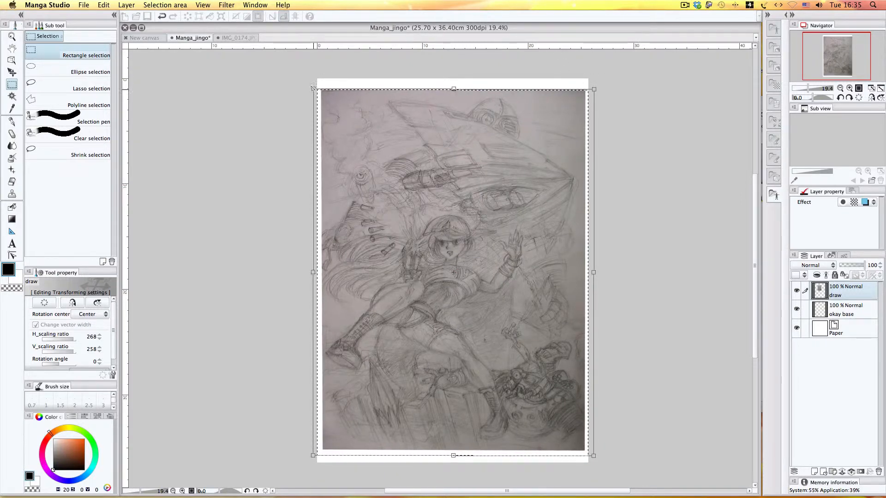
drag(395, 148, 398, 149)
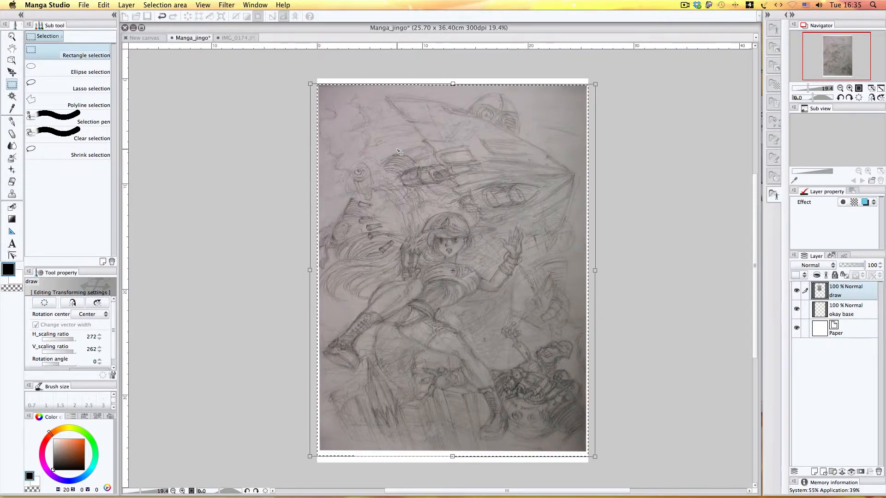
Nudge the enlarged sketch slightly down the page, apply the transform and clear the selection.
key(Down)
key(Down)
key(Down)
key(Down)
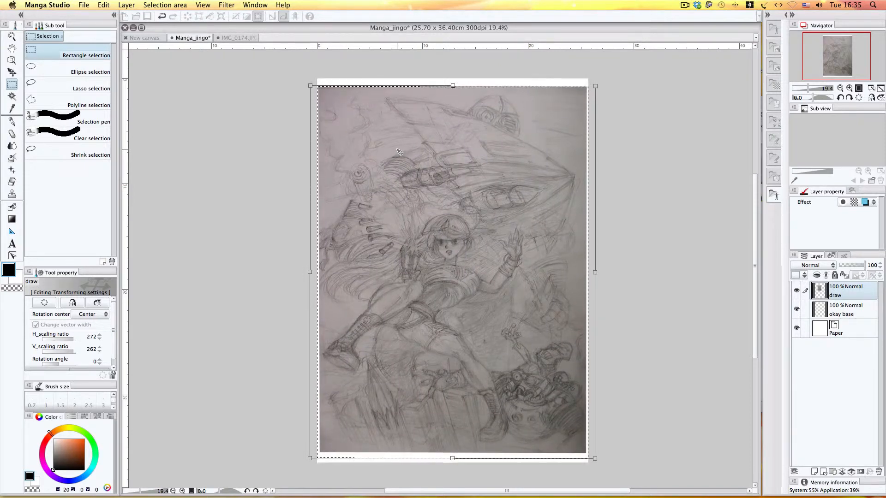
key(Down)
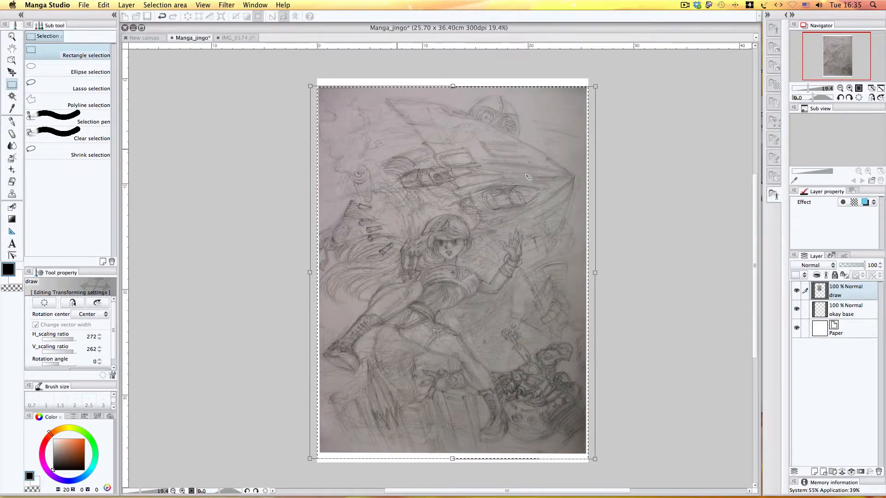
key(Return)
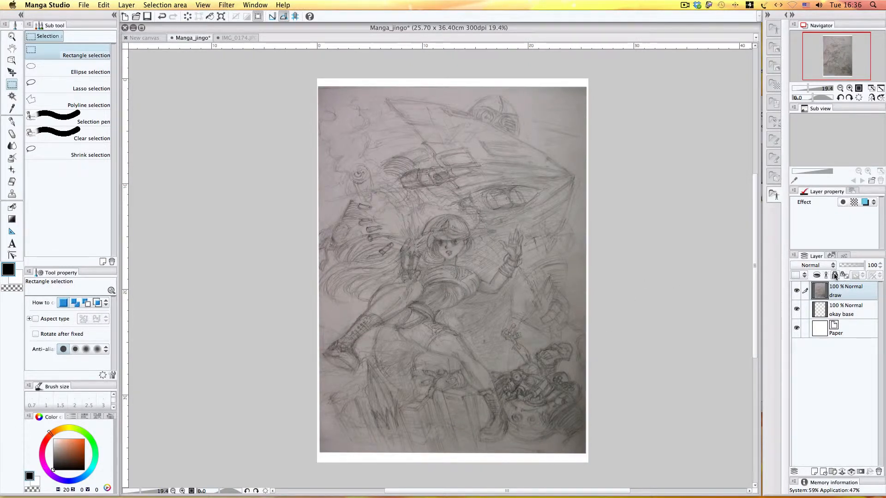
Lower the draw layer's opacity to 73% and mark the layer with the red palette colour.
drag(864, 266, 861, 266)
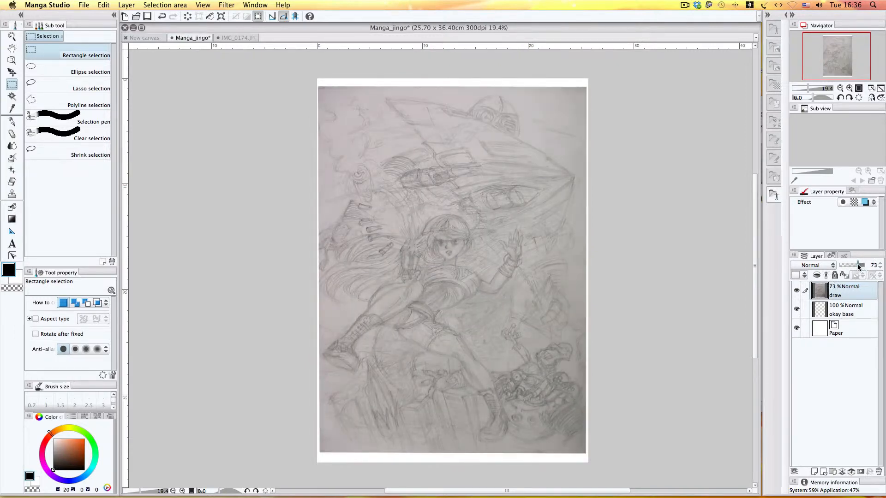
click(804, 277)
click(813, 305)
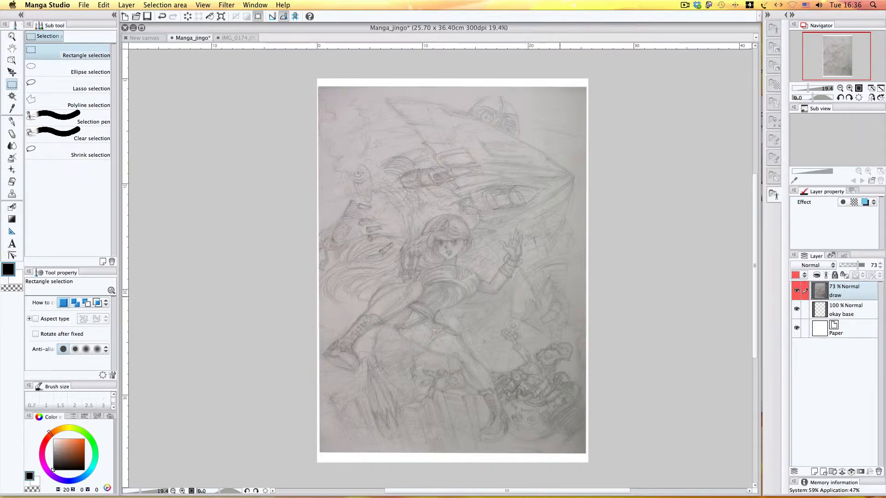
right_click(847, 291)
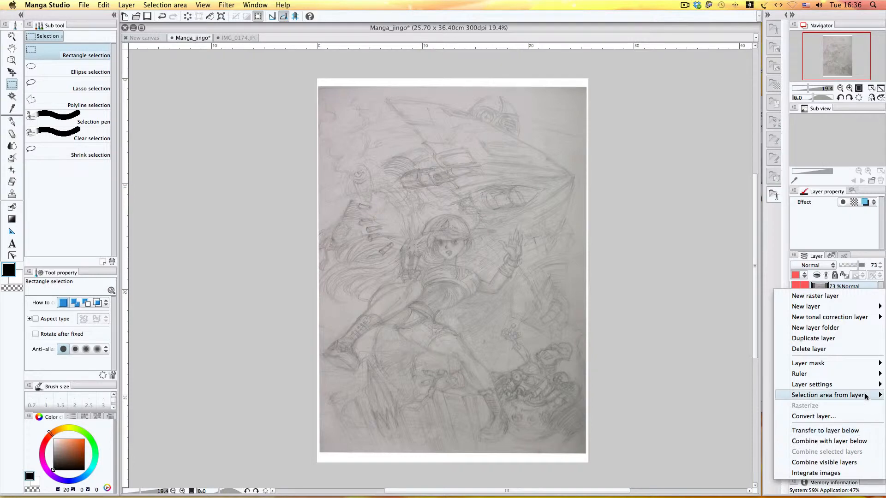
mouse_move(863, 386)
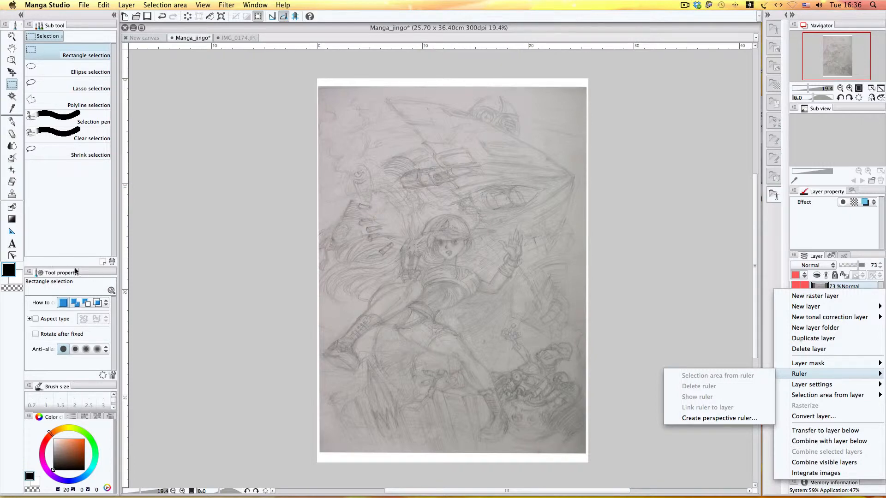
click(173, 275)
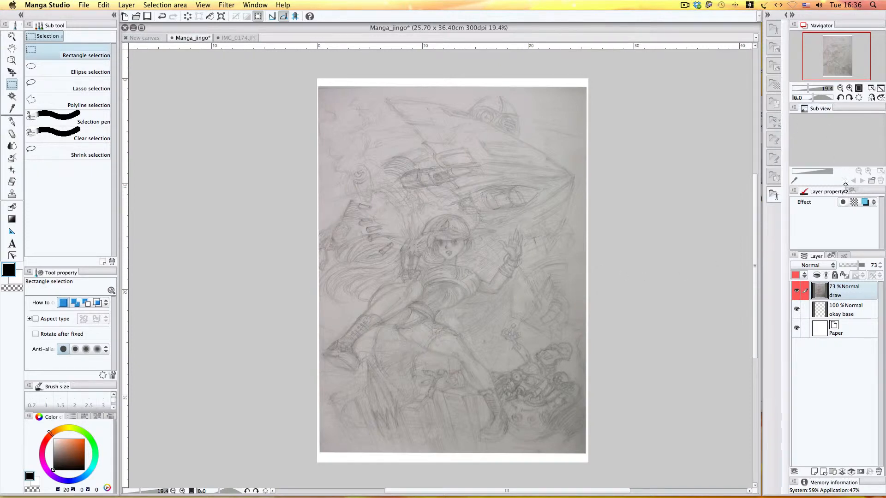
Apply the Tone and Layer color effects to the draw layer and float an enlarged Layer property palette beside the page.
click(855, 203)
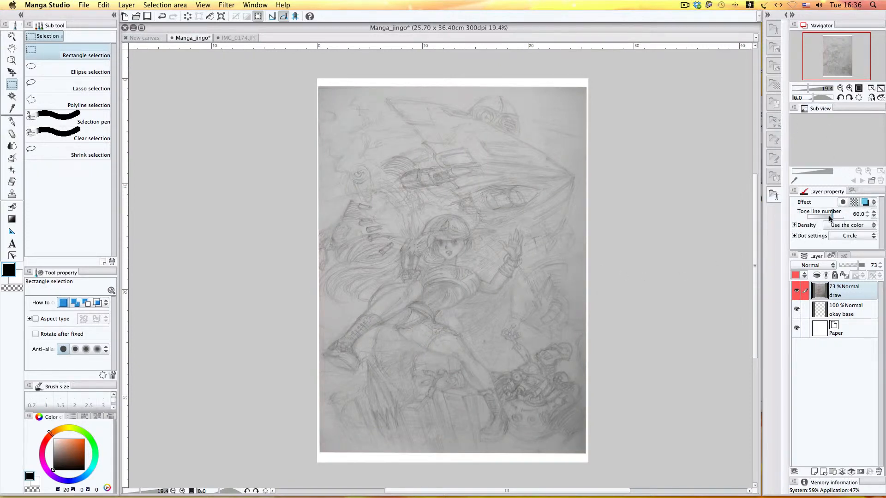
click(864, 202)
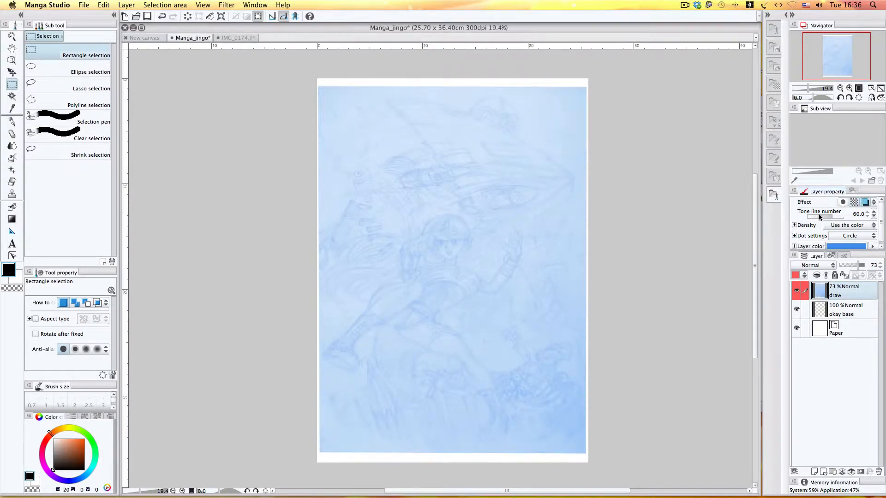
click(794, 247)
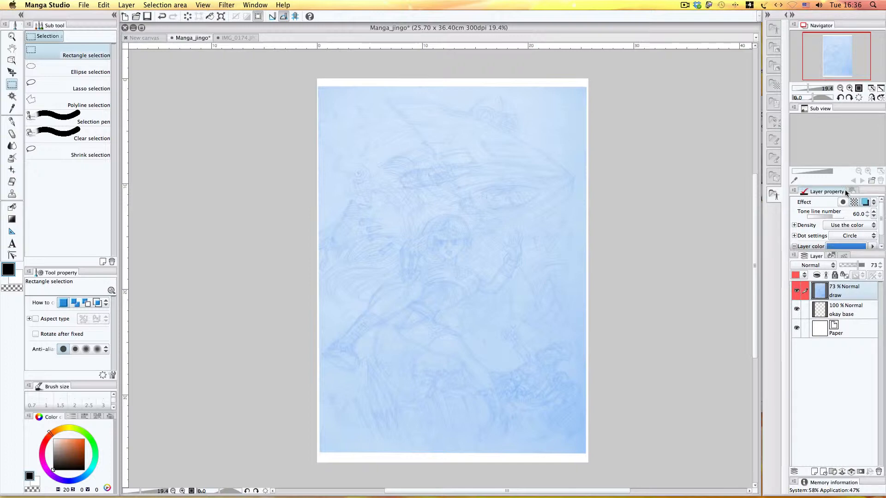
drag(819, 193, 660, 207)
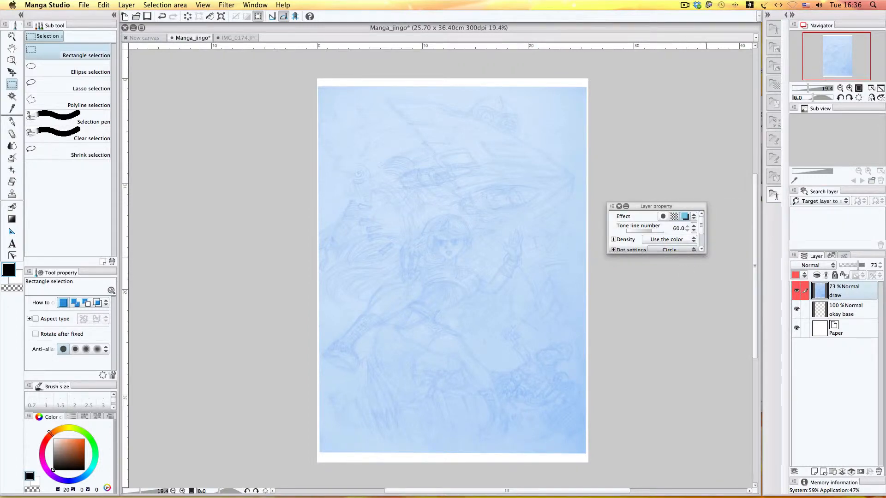
drag(702, 253, 727, 293)
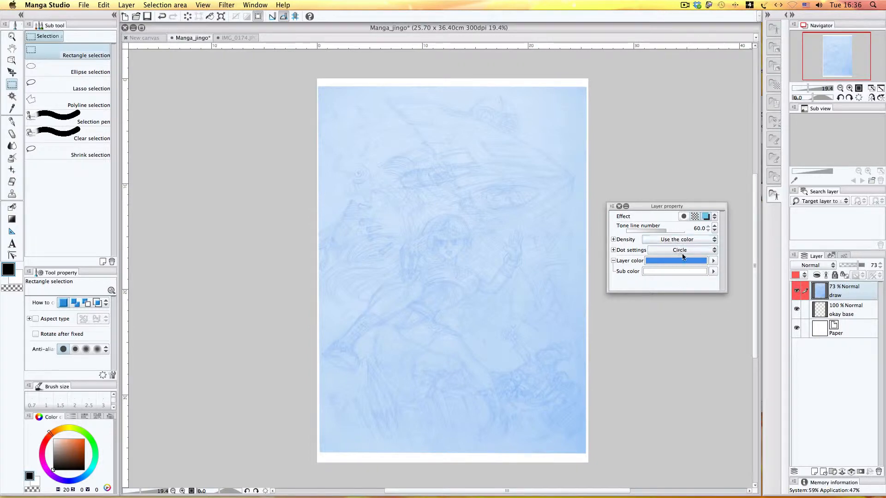
Set the draw layer's layer colour to a bright pinkish red.
click(714, 261)
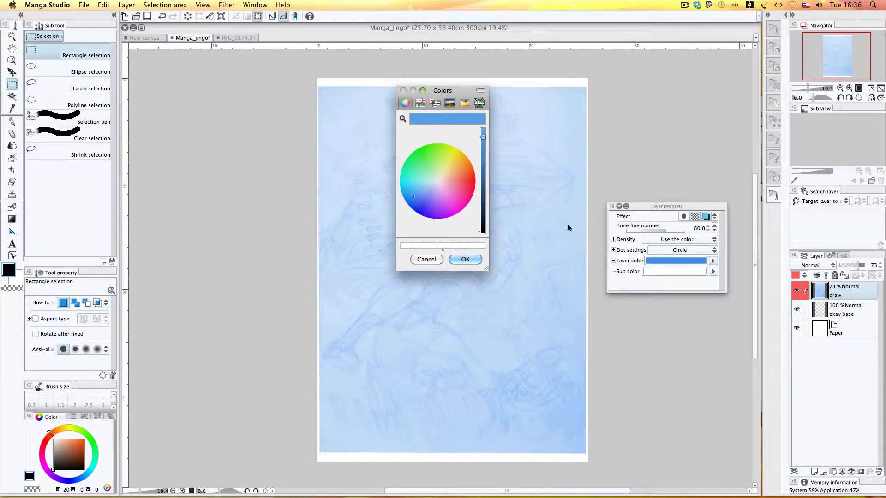
click(465, 185)
click(466, 260)
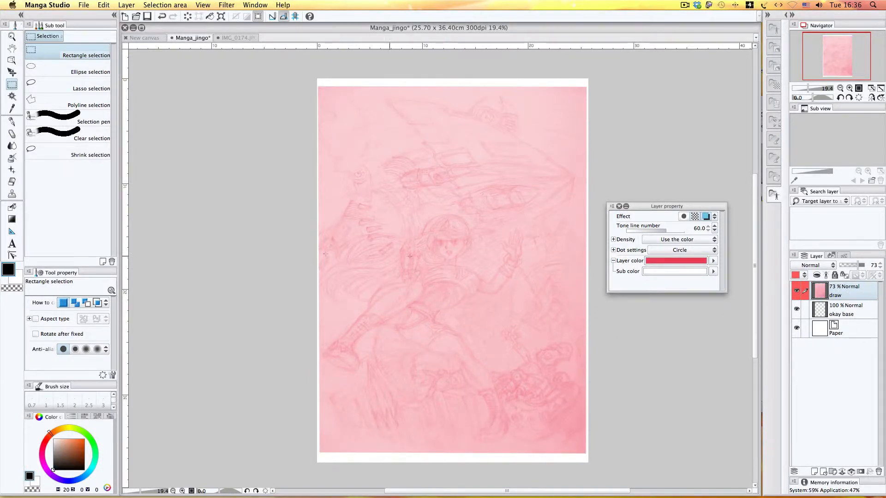
Lighten the draw layer's layer colour to a pale pink.
scroll(481, 296, up, 1)
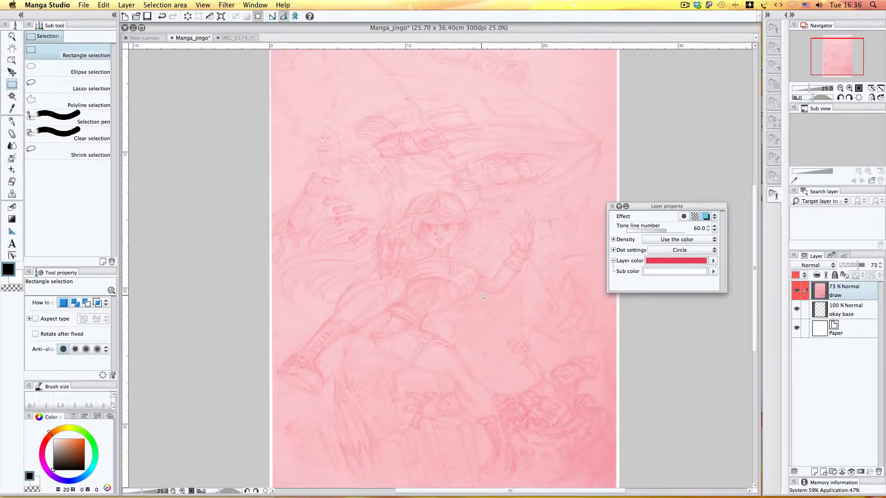
scroll(481, 296, up, 1)
scroll(481, 296, up, 1)
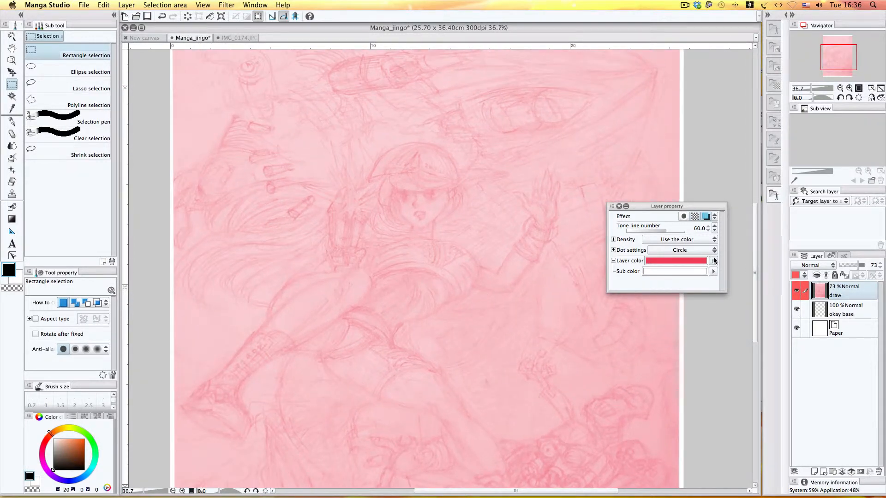
click(709, 259)
drag(453, 207, 451, 183)
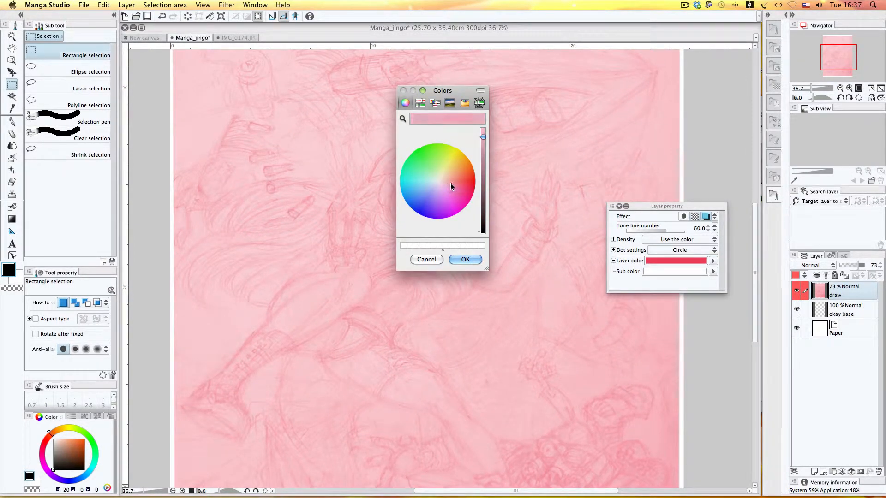
click(466, 259)
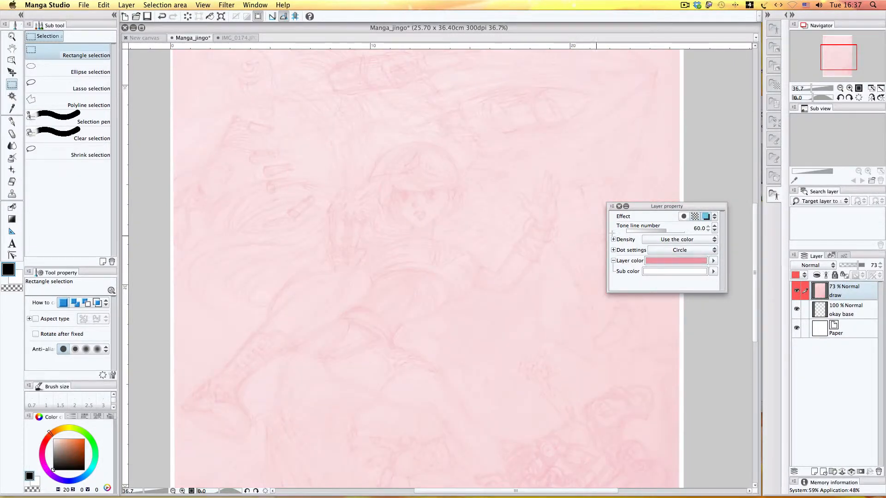
Add a 1.0 thick border effect to the draw layer, trying black and dusky red edge colours before restoring white.
click(685, 216)
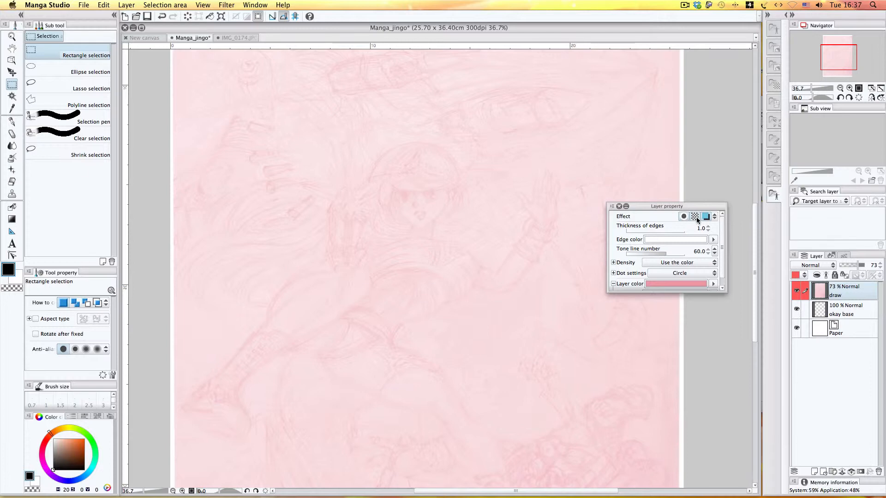
click(700, 237)
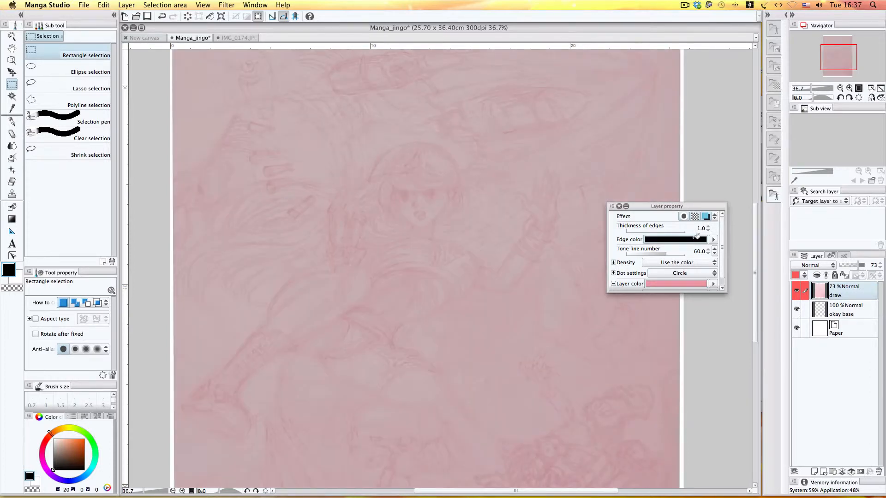
click(697, 239)
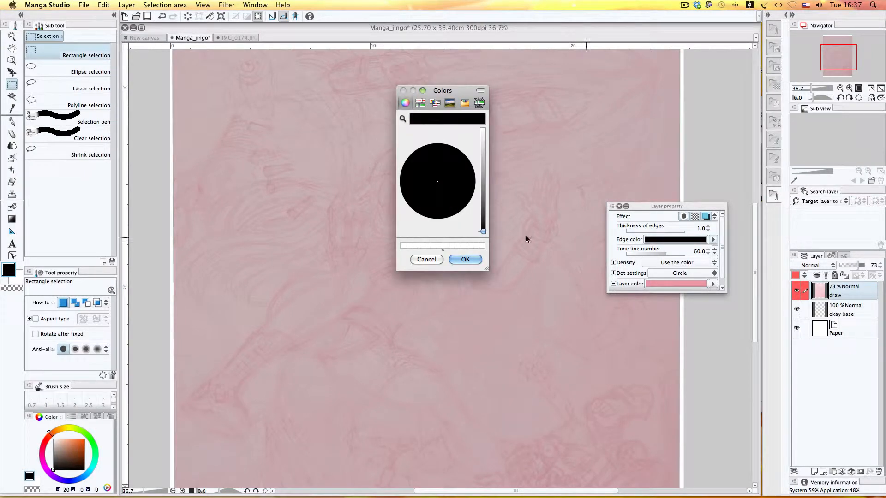
click(483, 170)
click(452, 187)
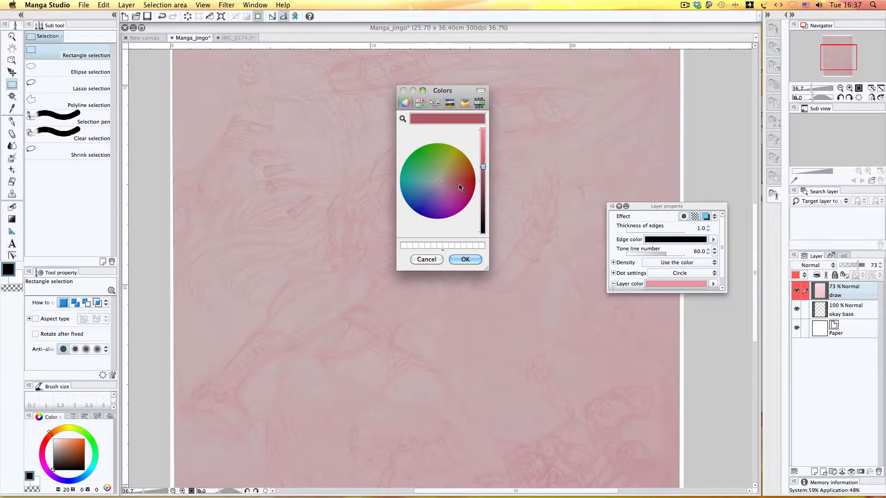
click(465, 259)
key(super+z)
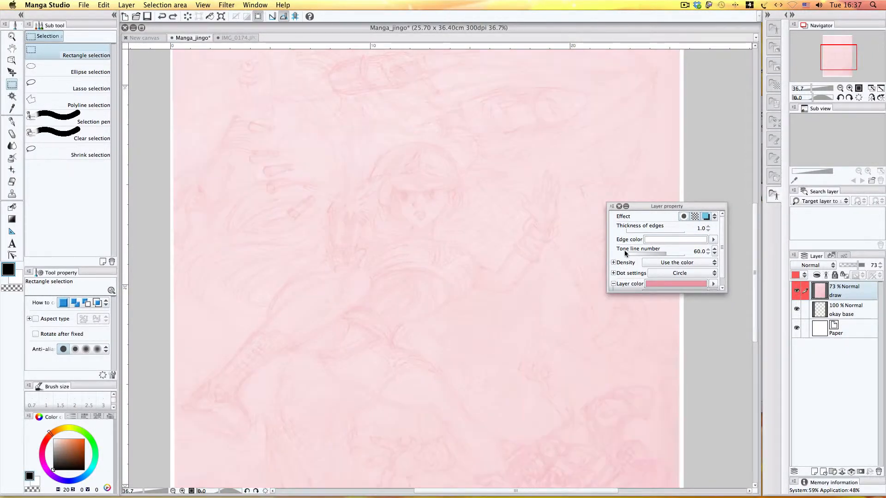
Examine the draw layer's halftone dot pattern around the girl's face at close and distant magnifications.
scroll(439, 218, up, 1)
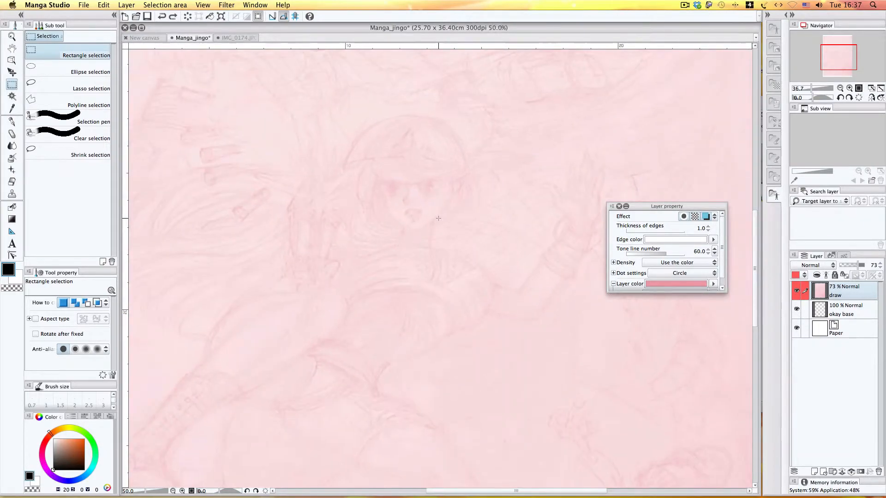
scroll(438, 218, up, 1)
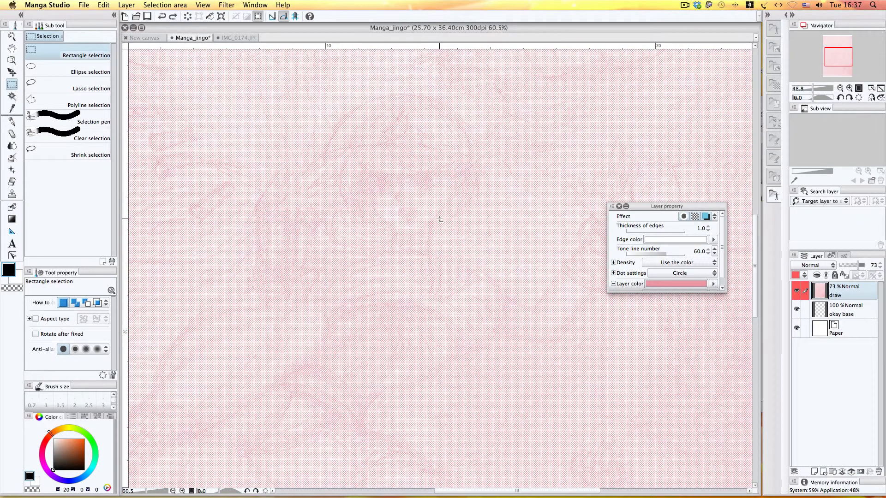
scroll(440, 220, up, 4)
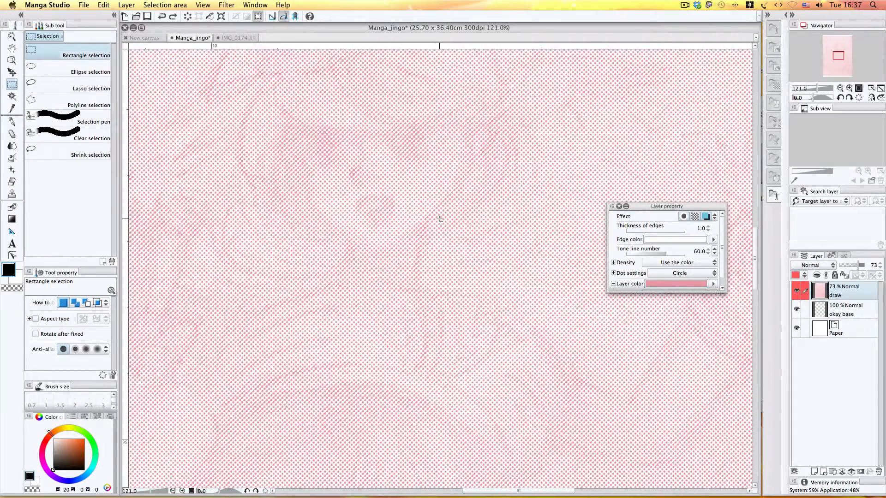
scroll(440, 220, down, 5)
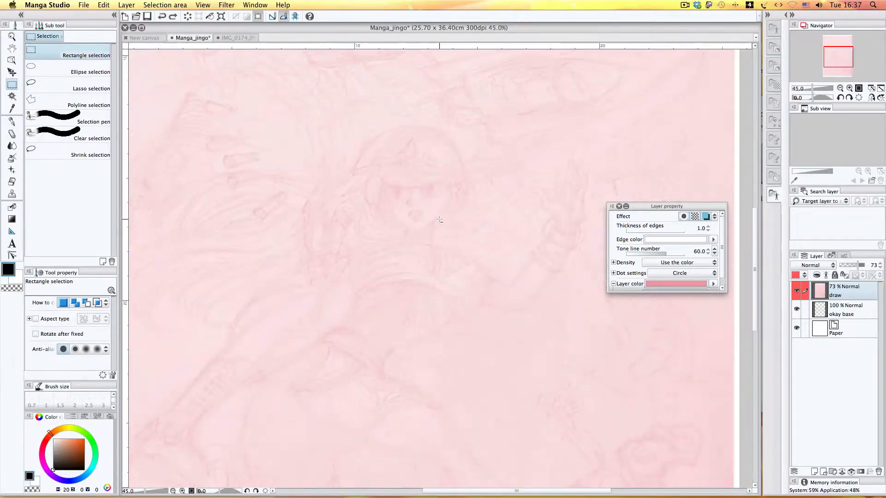
scroll(439, 219, up, 2)
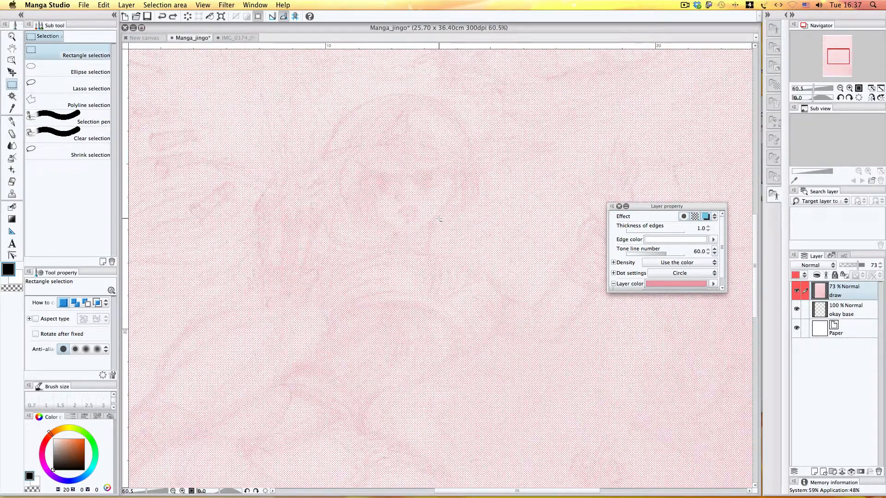
scroll(439, 220, down, 1)
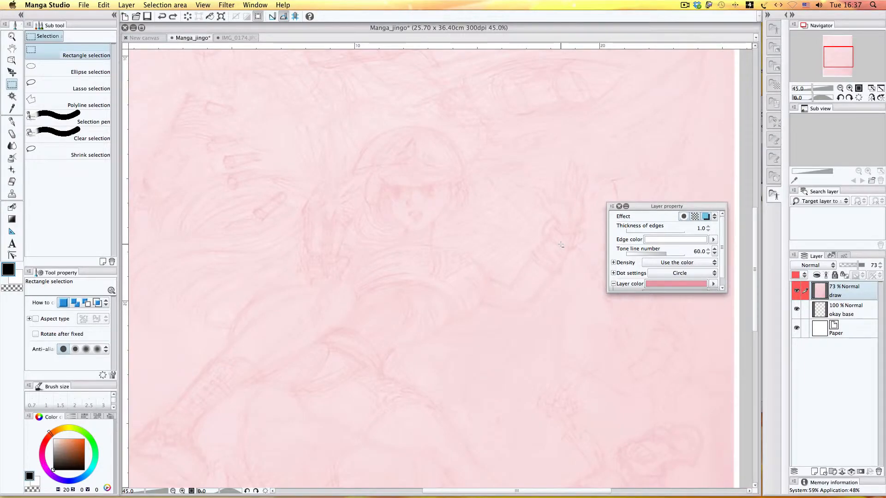
scroll(560, 245, up, 1)
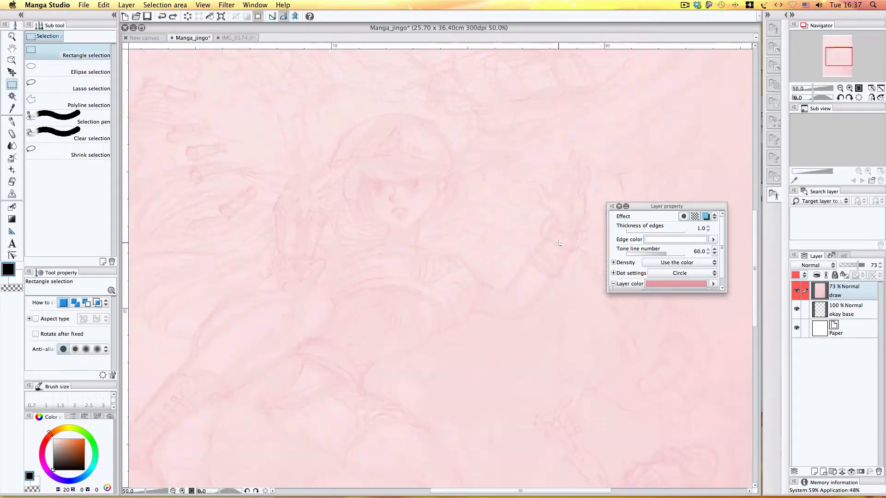
scroll(558, 243, up, 1)
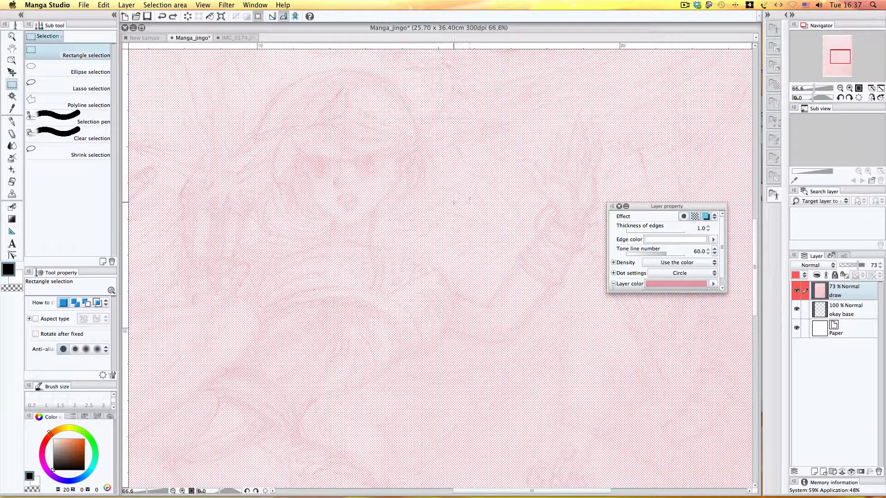
scroll(454, 202, up, 3)
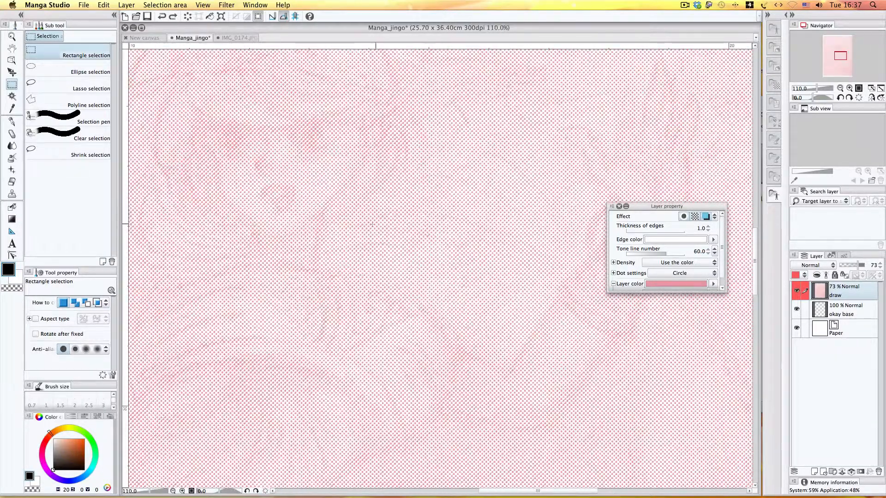
scroll(387, 230, down, 5)
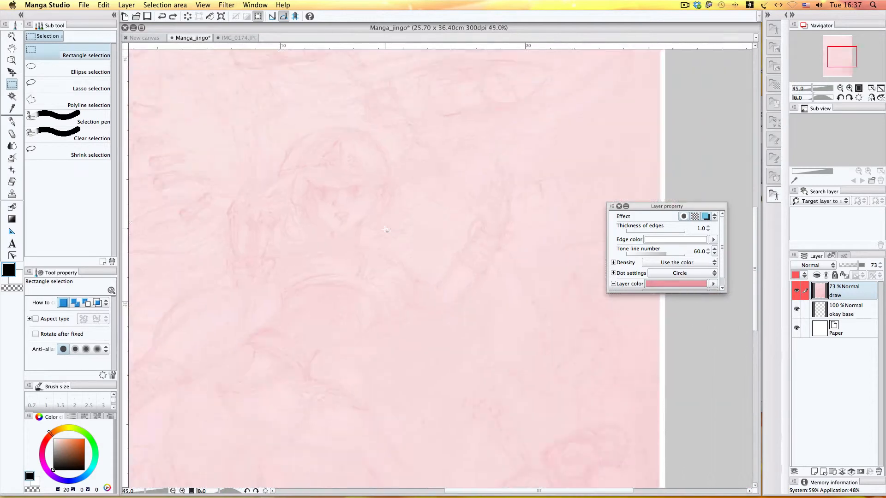
scroll(387, 229, down, 1)
scroll(380, 229, up, 1)
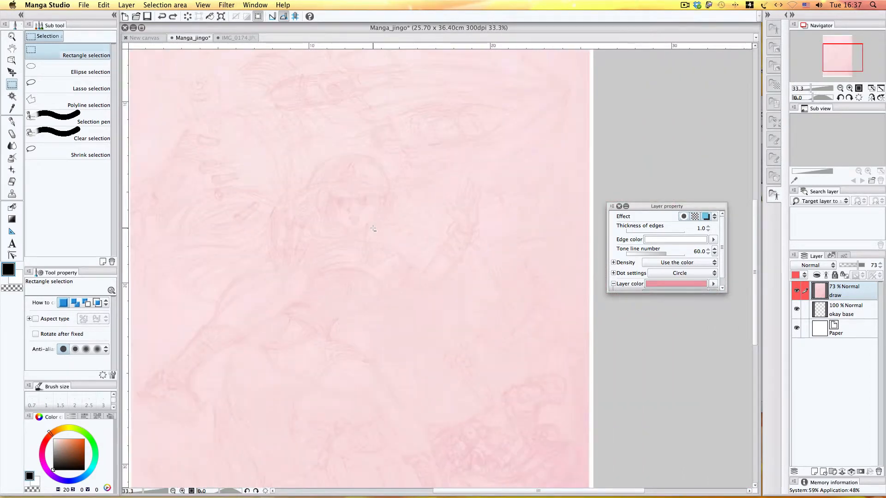
scroll(374, 230, down, 1)
Switch the draw layer's layer colour to black and try a muted green in its place.
click(693, 285)
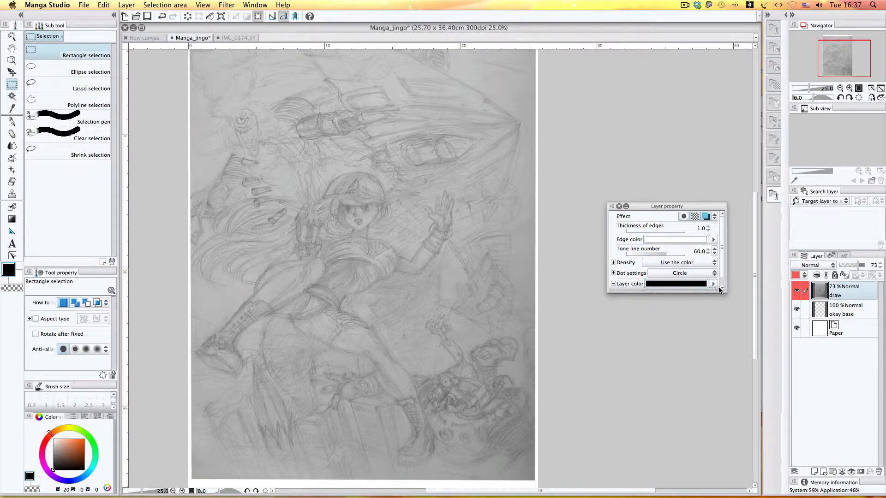
drag(715, 292, 714, 367)
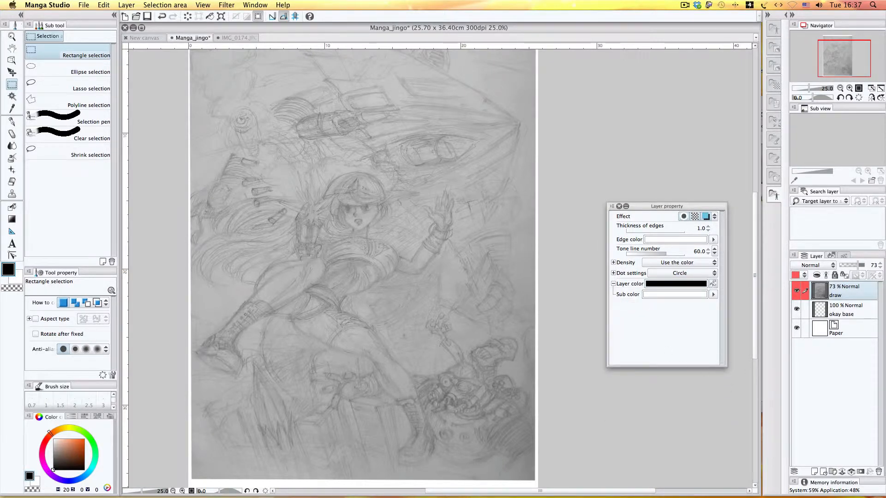
click(706, 284)
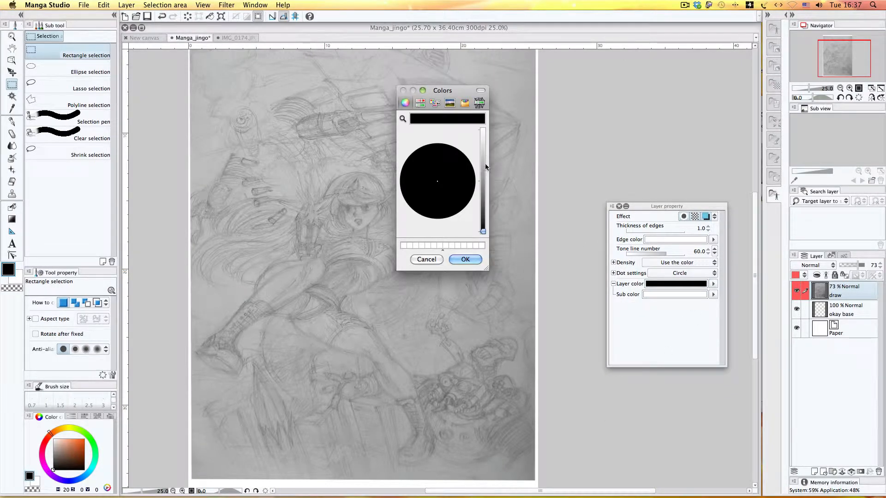
drag(483, 164, 483, 177)
click(425, 158)
click(465, 259)
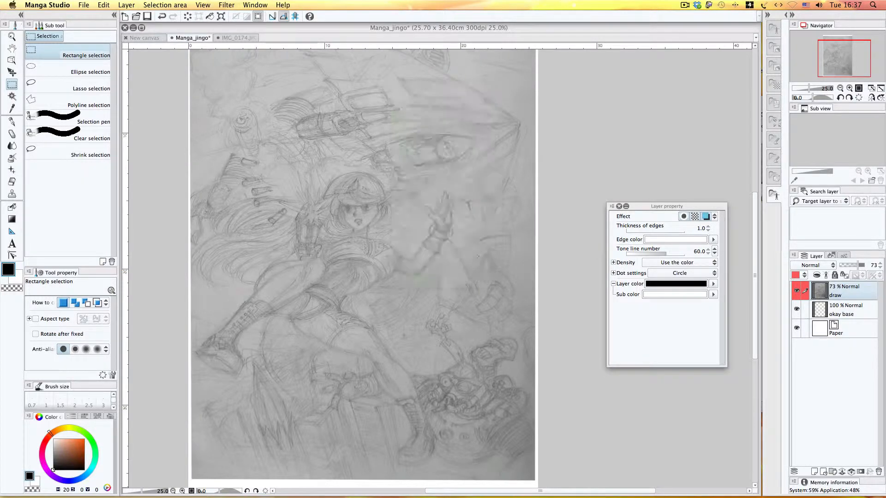
click(683, 282)
Set the draw layer's layer colour to a dark crimson.
click(713, 285)
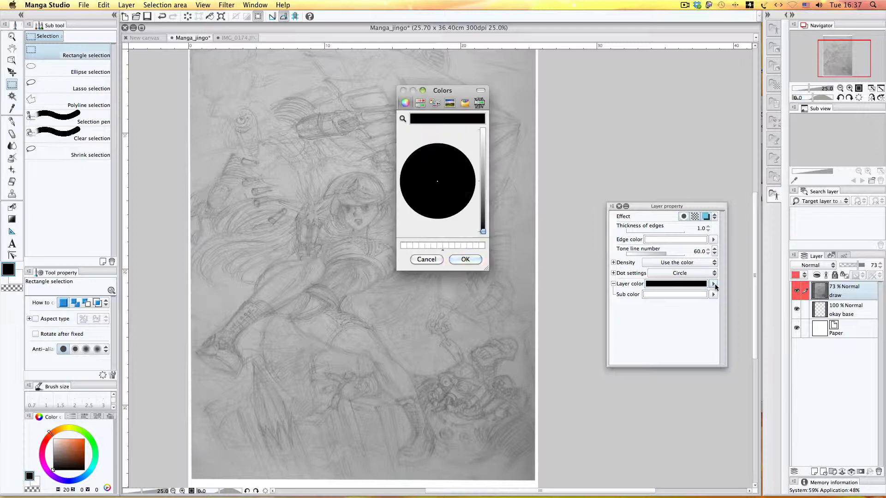
drag(482, 165, 483, 173)
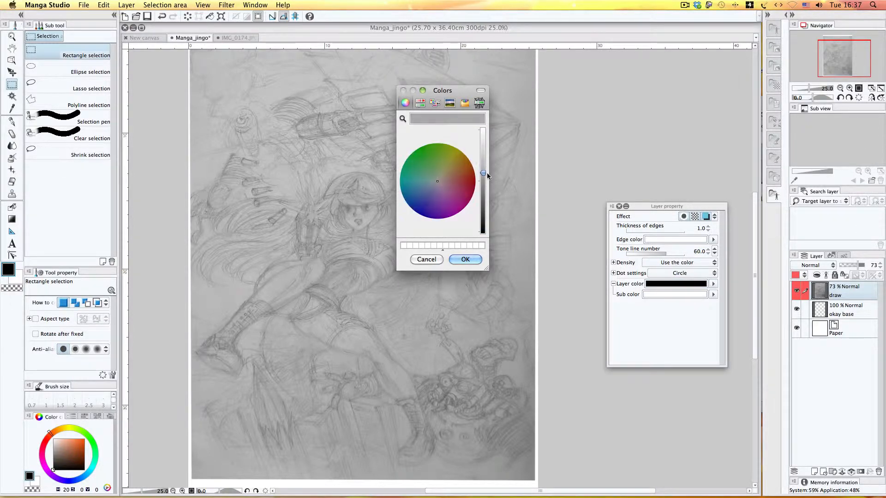
click(466, 192)
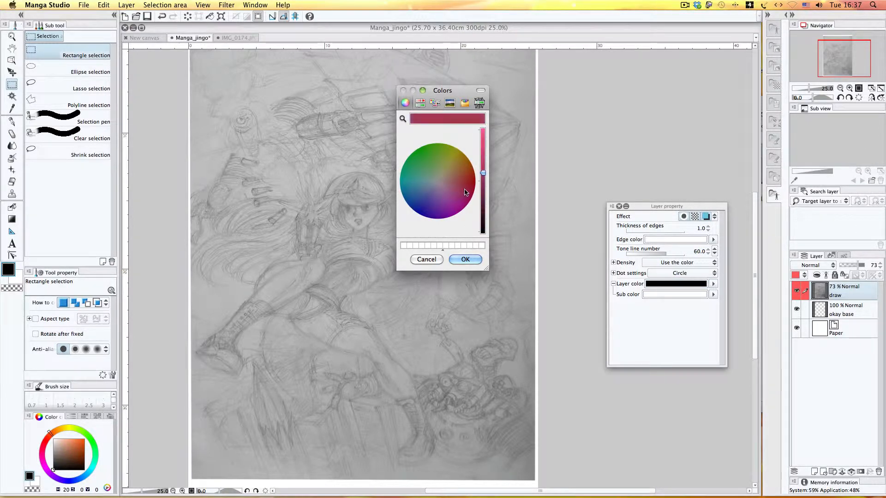
click(465, 259)
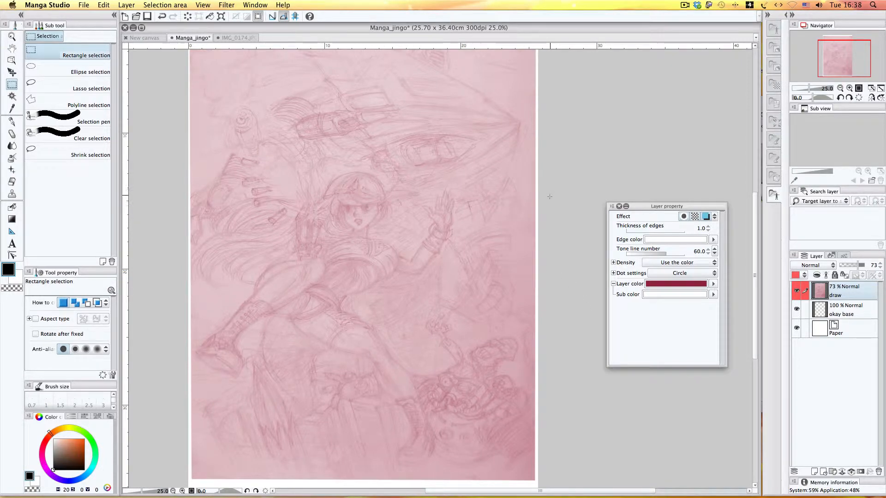
Set the draw layer's layer colour to a medium blue and check the tinted sketch at different magnifications.
click(679, 284)
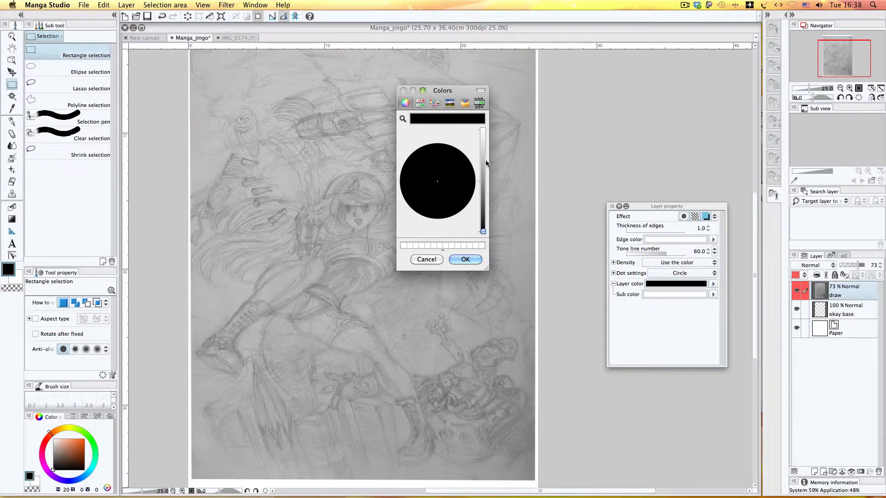
drag(483, 231, 483, 160)
drag(429, 191, 422, 199)
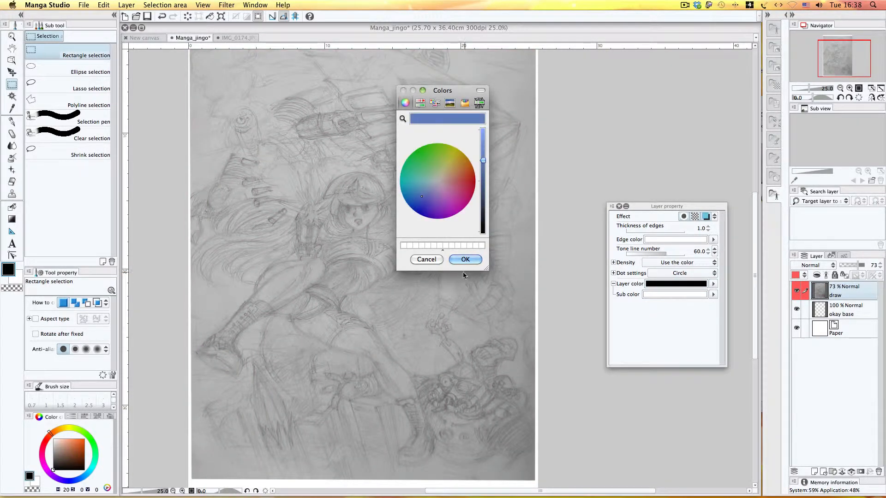
click(465, 259)
scroll(462, 279, up, 3)
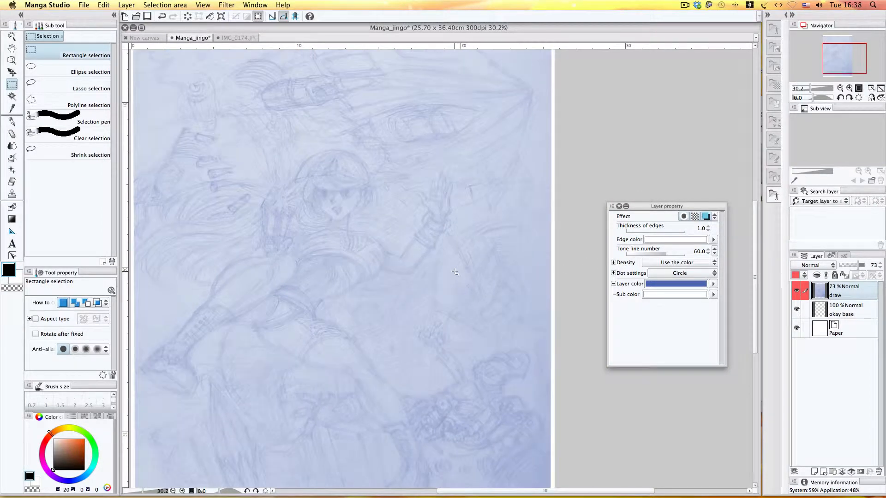
scroll(301, 254, down, 4)
scroll(301, 254, up, 4)
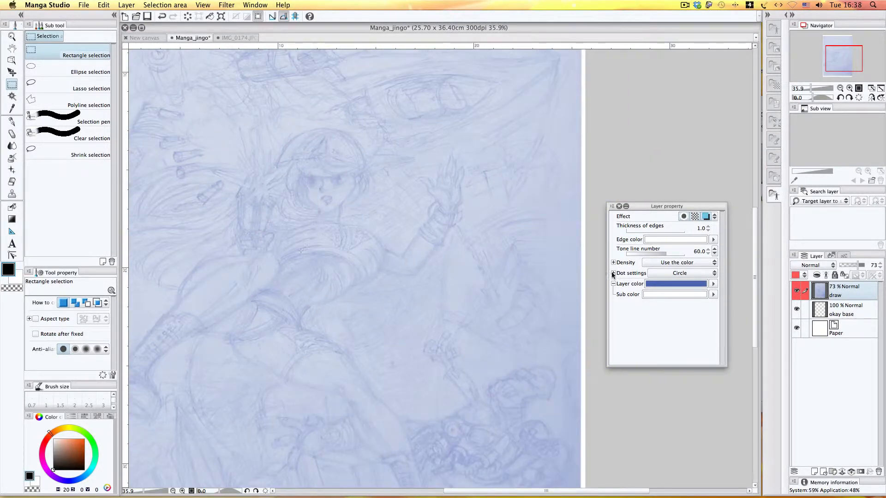
Switch the draw layer's tone effect off and back on.
click(714, 216)
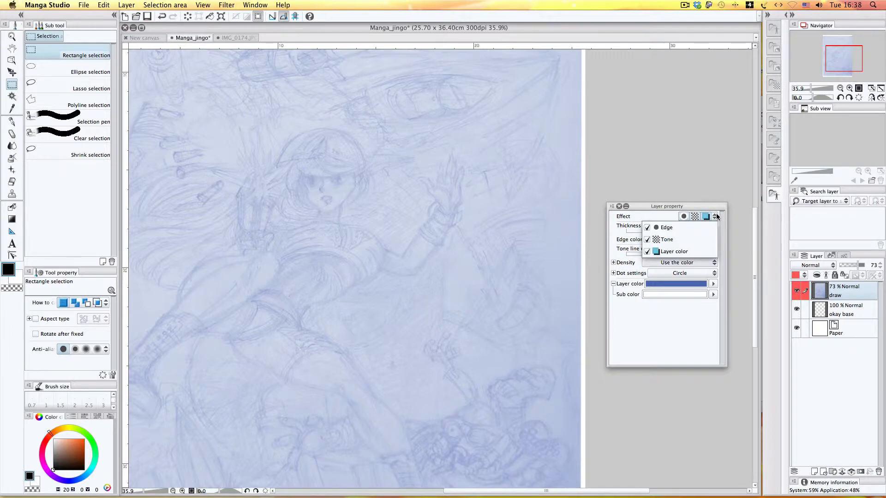
click(651, 239)
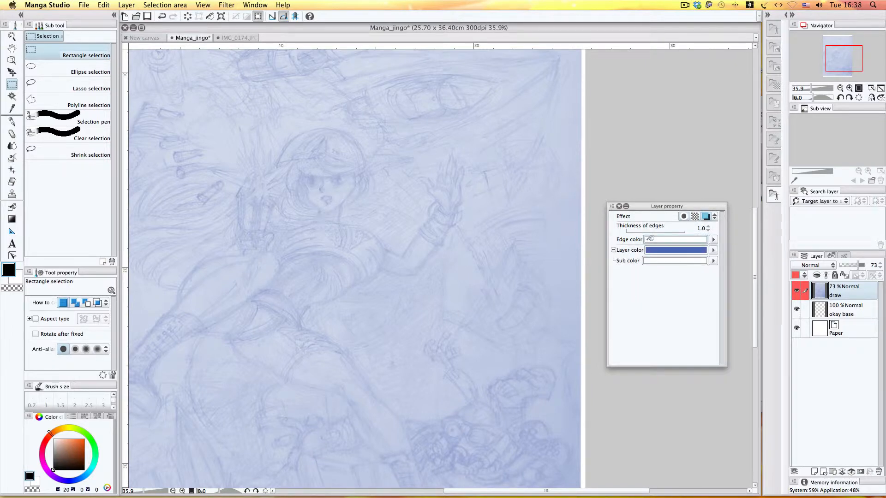
click(714, 216)
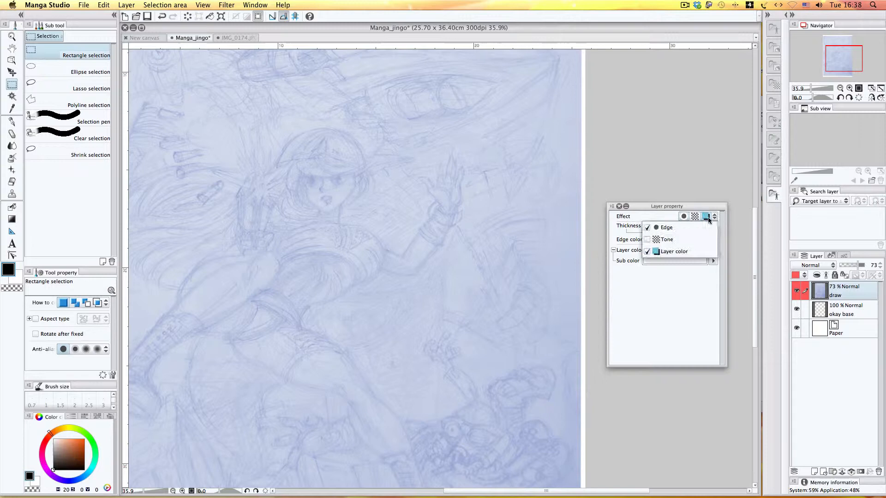
click(652, 239)
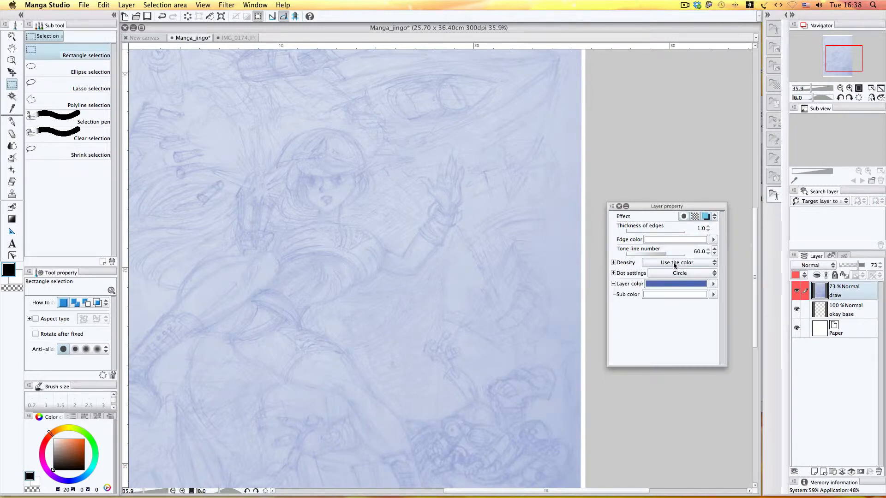
Examine the draw layer's tone density and dot settings, including the available dot shapes.
click(617, 264)
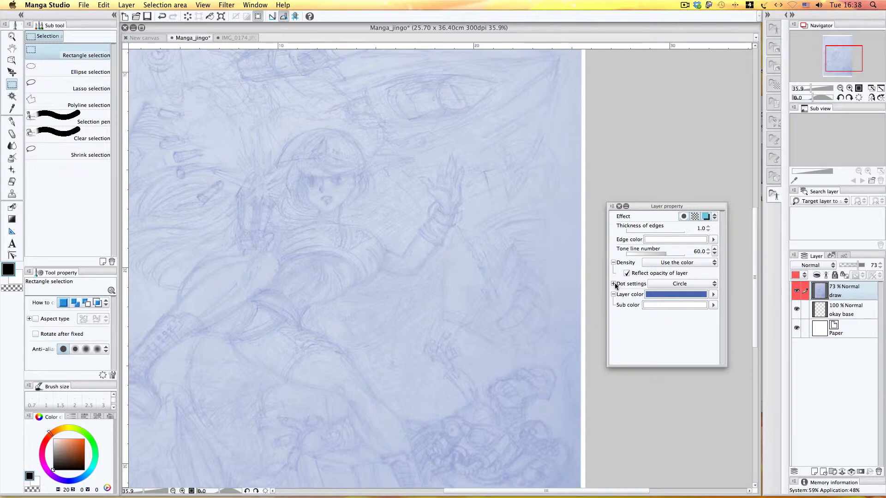
click(614, 284)
click(699, 285)
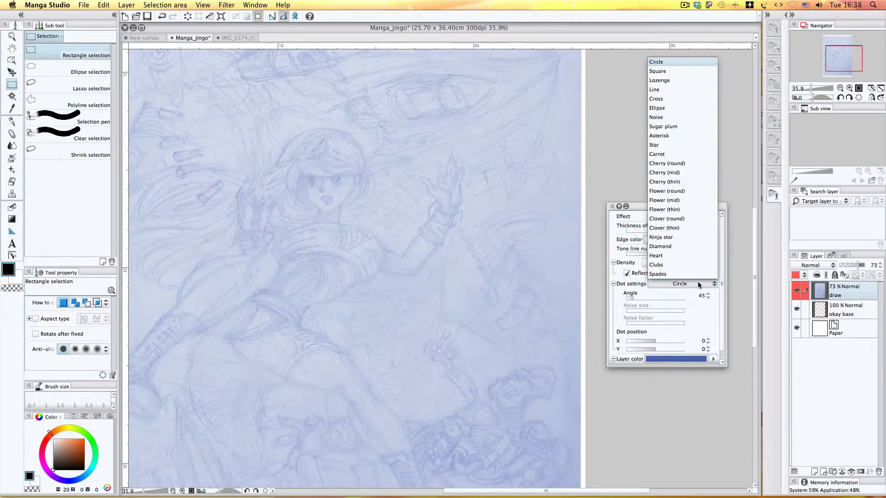
click(693, 285)
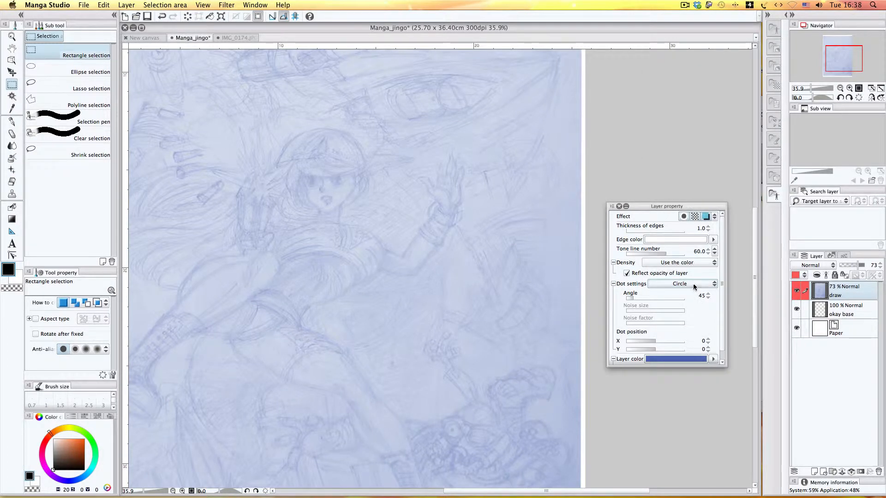
click(693, 284)
click(693, 283)
Dock the Layer property palette above the Layer palette, collapse its density and dot settings, and keep it short.
drag(676, 204, 839, 196)
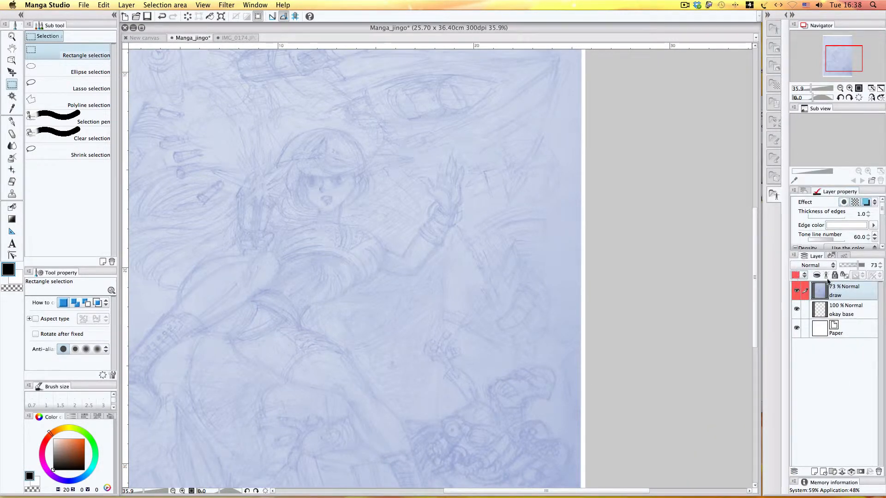
drag(826, 252, 801, 425)
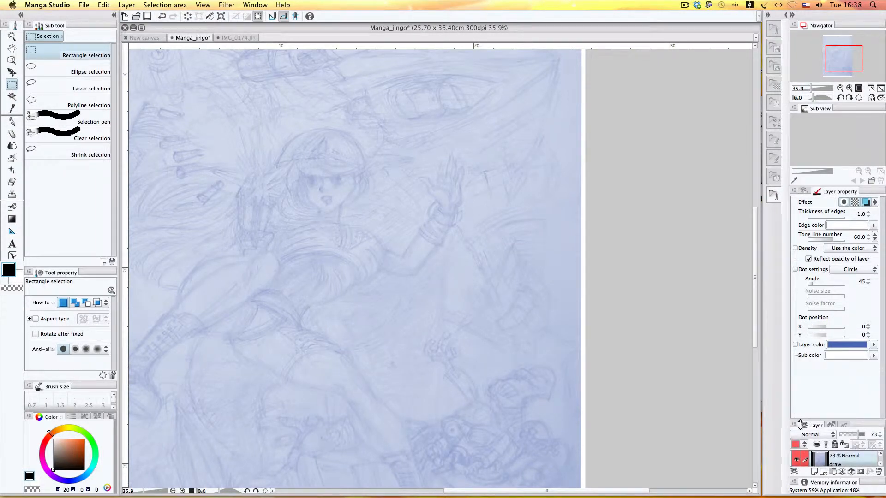
click(795, 270)
click(795, 249)
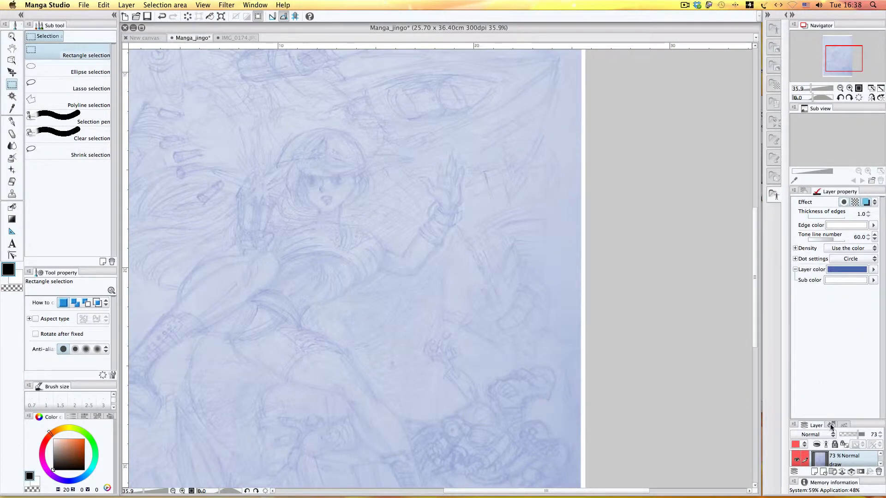
drag(831, 424, 833, 239)
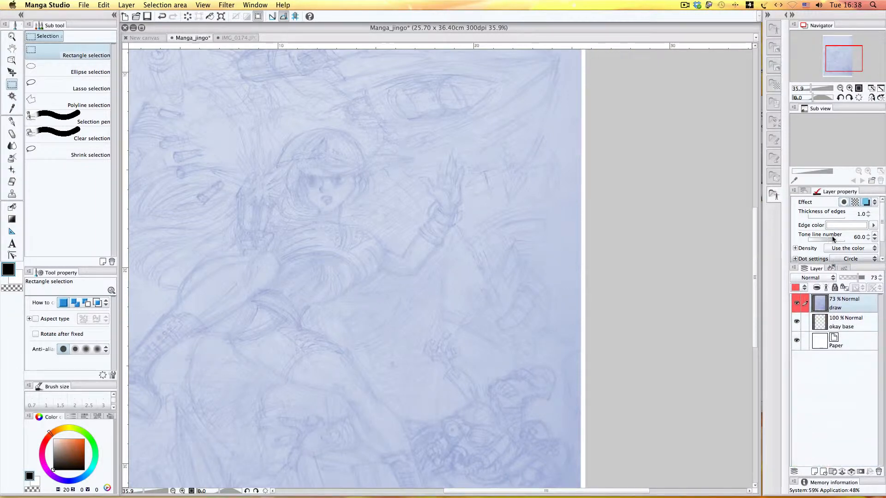
Detach the History palette, enlarge it to review the recorded actions, and park it minimised above the canvas.
click(831, 269)
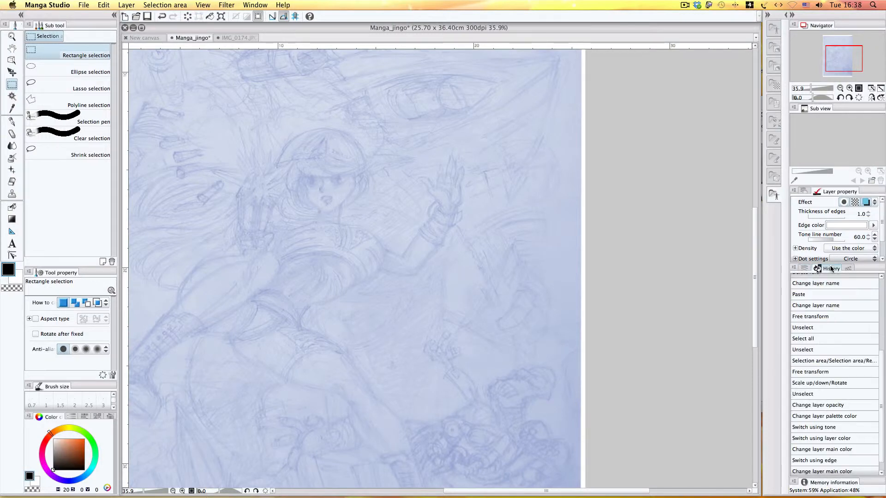
scroll(831, 276, up, 5)
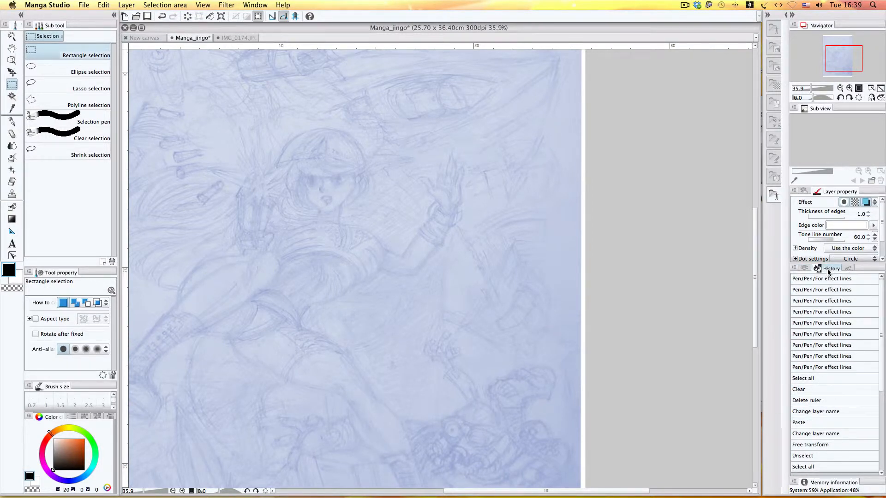
drag(827, 270, 652, 61)
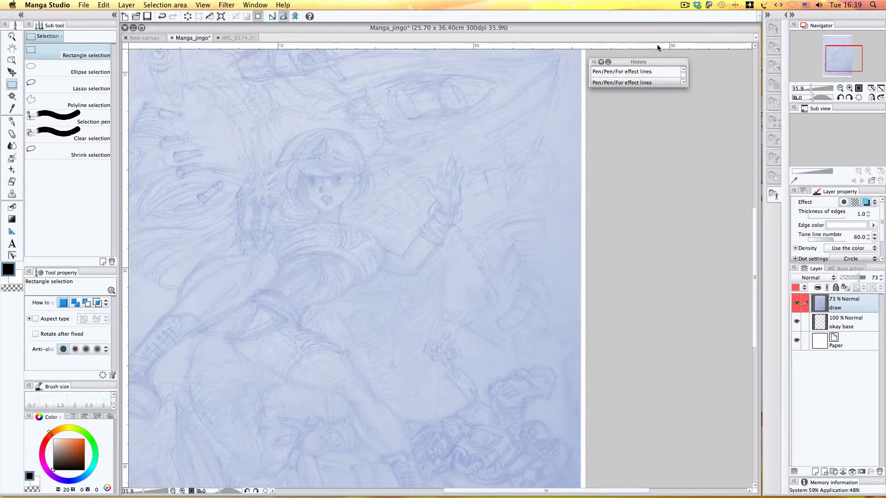
drag(685, 86, 709, 401)
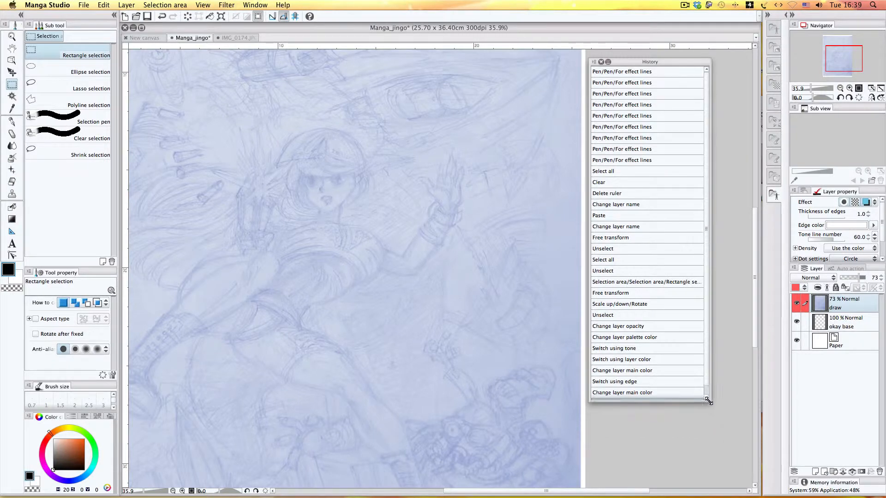
click(608, 62)
drag(618, 61, 641, 35)
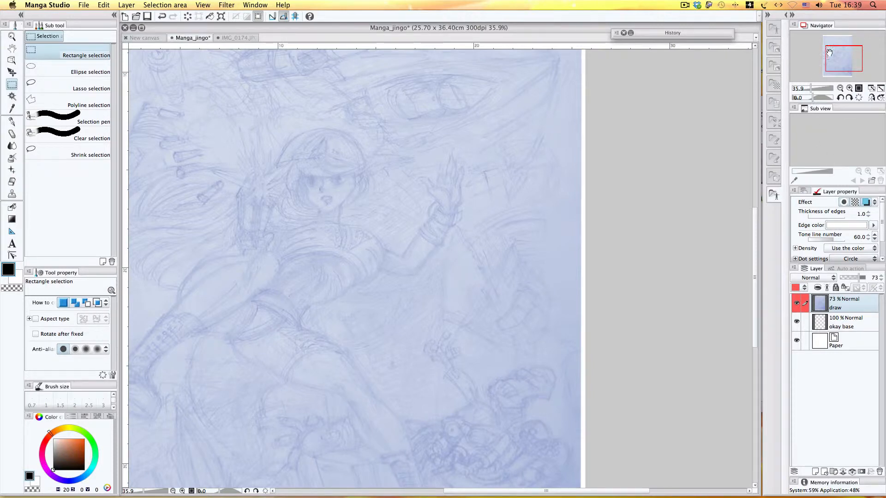
Group the Sub view palette with the Navigator and bring the Navigator to the front.
drag(829, 53, 823, 54)
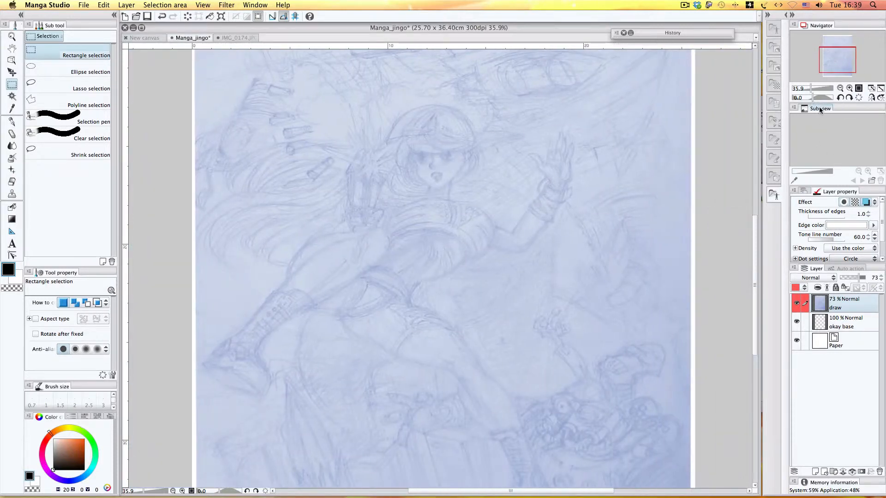
drag(819, 109, 845, 24)
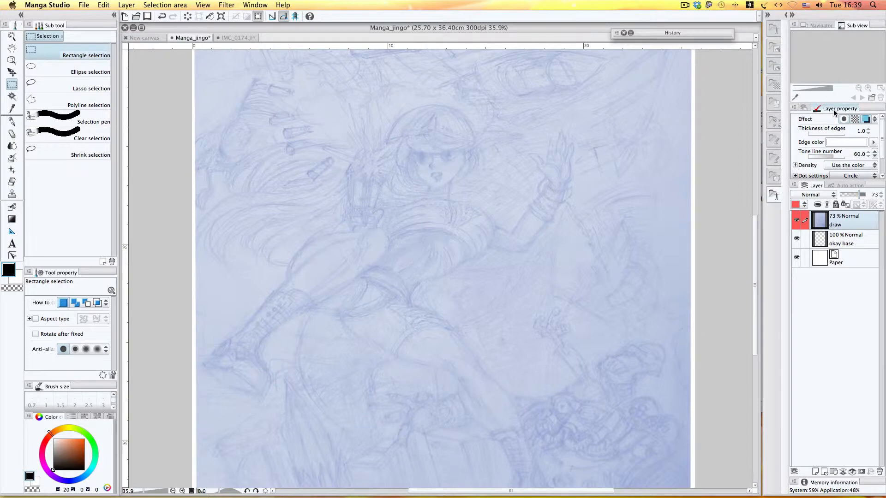
click(813, 26)
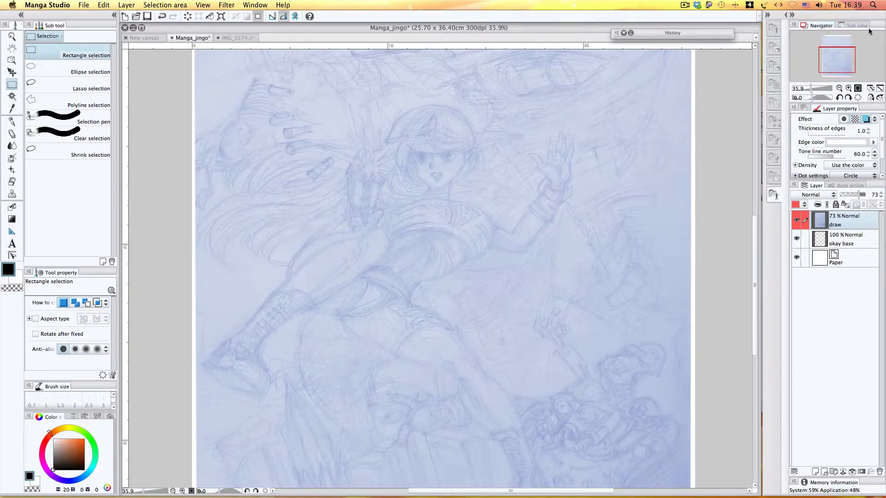
Try rotating the canvas view slightly, turn it back upright, and centre the view on the girl's upper body.
drag(811, 98, 812, 98)
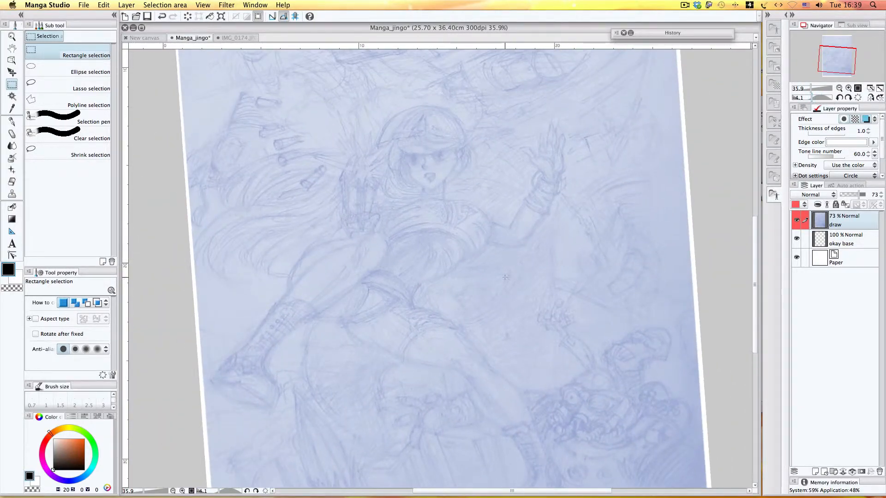
key(r)
drag(472, 284, 482, 290)
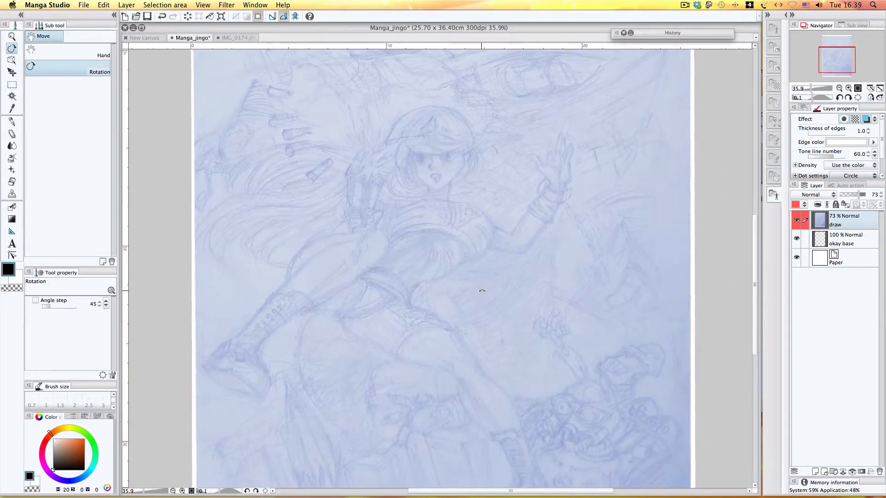
scroll(468, 262, down, 2)
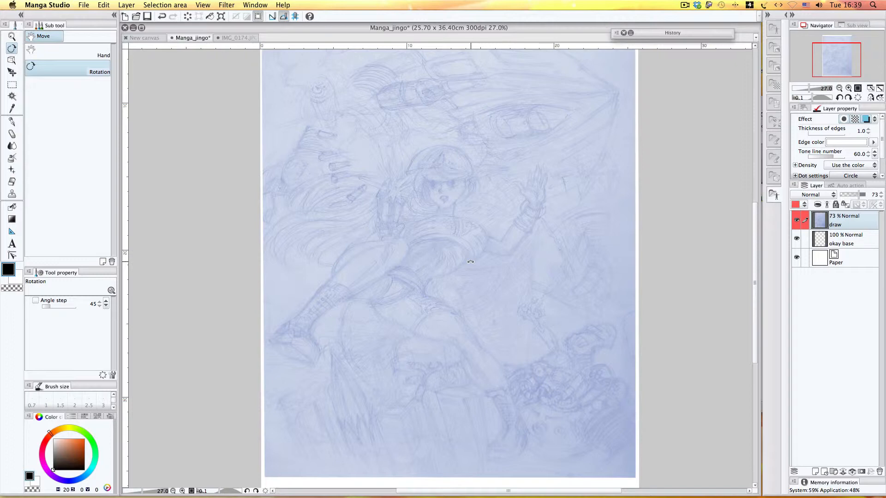
scroll(470, 262, up, 3)
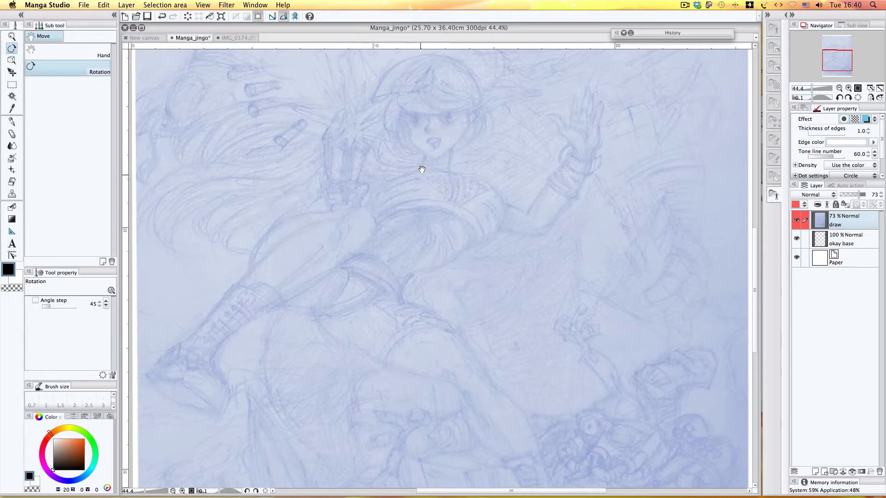
key(space)
drag(419, 170, 410, 249)
drag(503, 173, 525, 187)
Detach the Layer property palette, enlarge it to show all its settings, and place it just below the minimised History palette.
drag(812, 108, 688, 84)
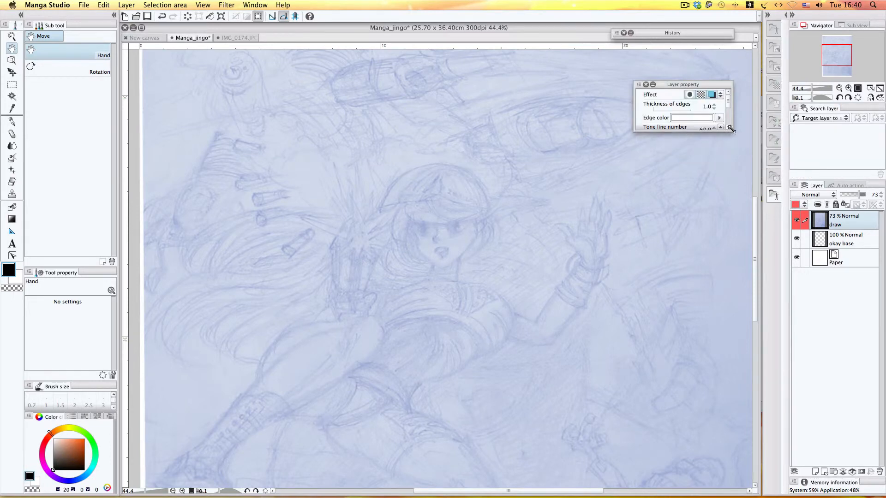
drag(731, 129, 746, 205)
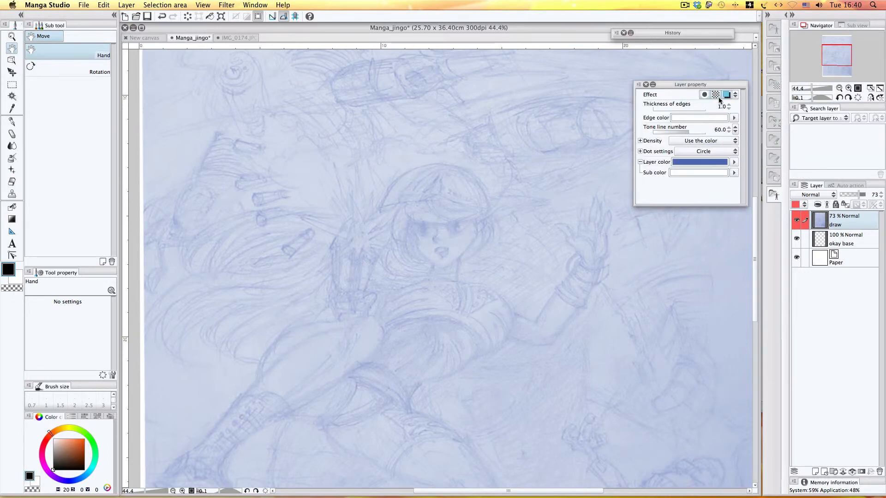
drag(709, 94, 706, 58)
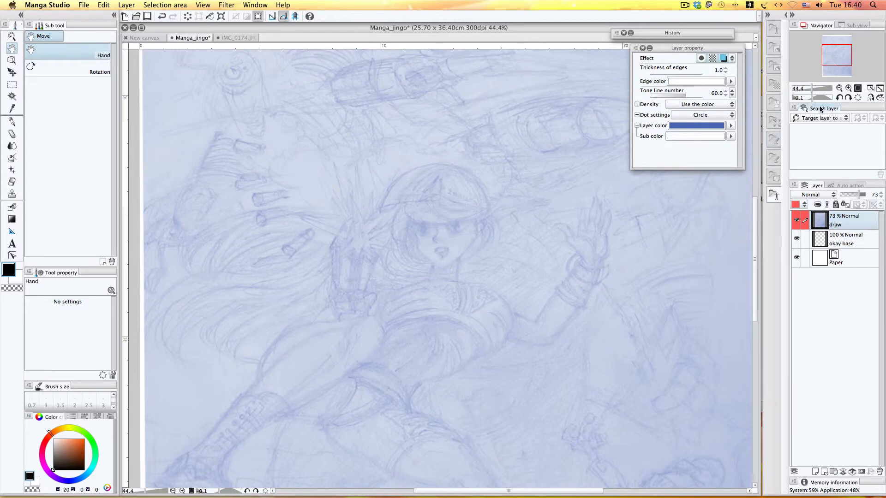
Look through the layer types offered by Search layer and detach its palette over the Layer property palette.
click(831, 119)
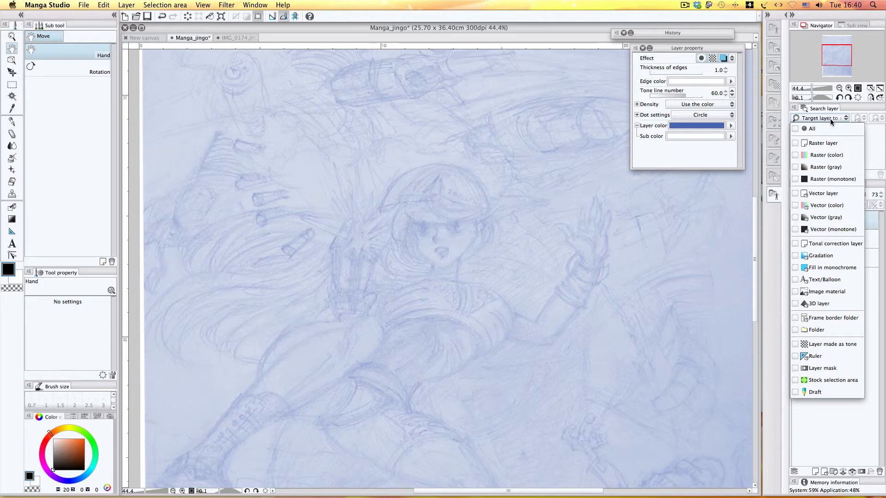
click(815, 119)
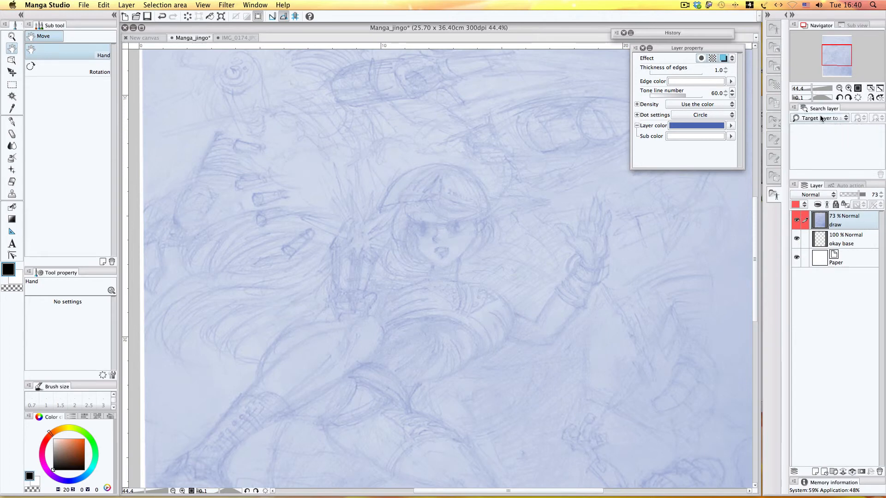
click(821, 119)
click(833, 117)
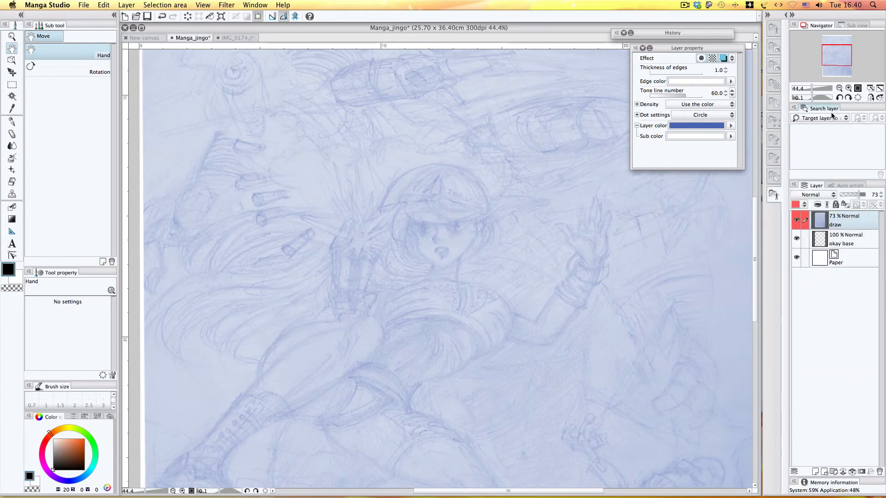
click(833, 116)
click(829, 119)
drag(813, 109, 740, 70)
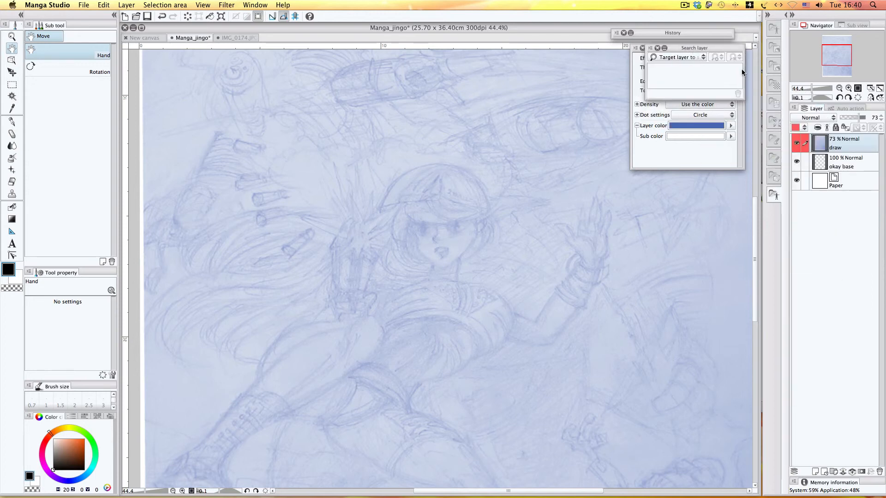